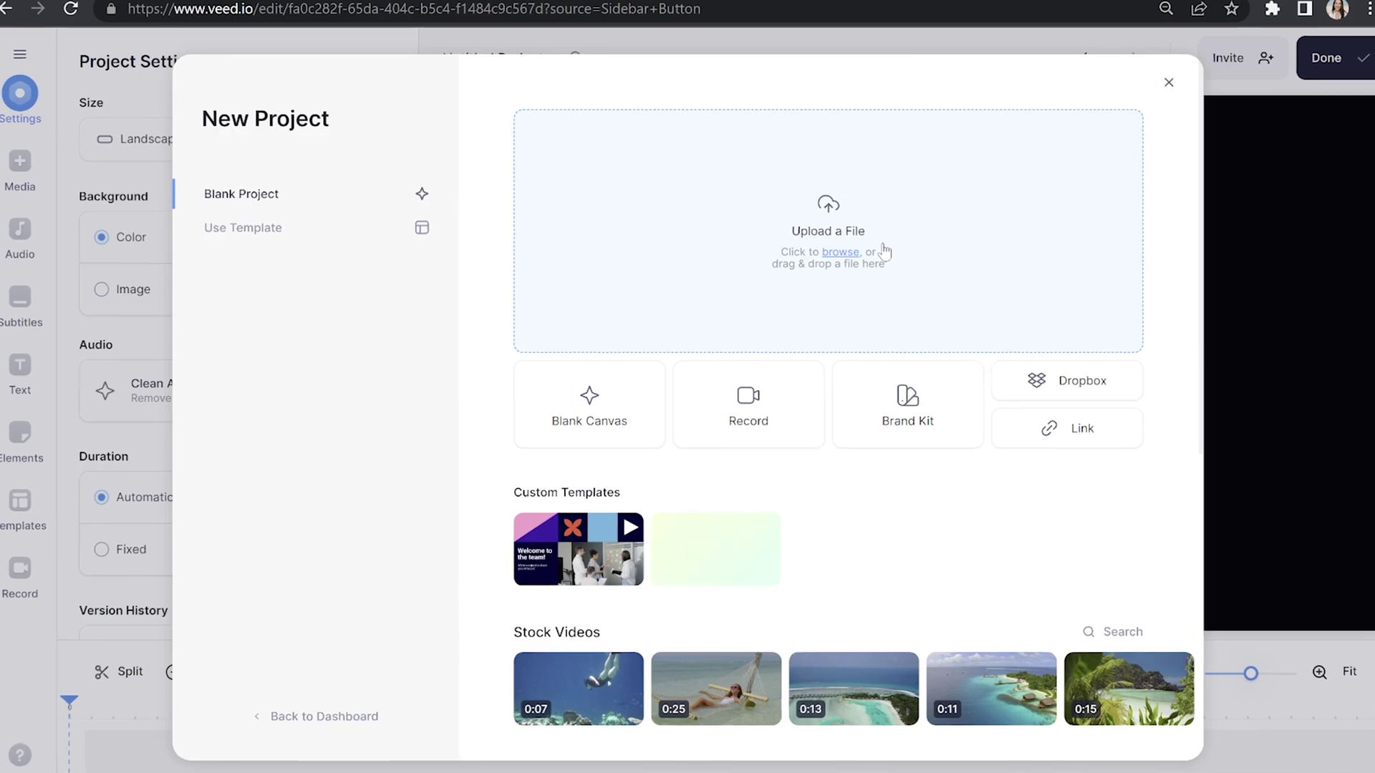
# - Upload Insta Reel Before.MOV from the computer into the new blank project
pyautogui.click(891, 244)
pyautogui.doubleClick(1305, 283)
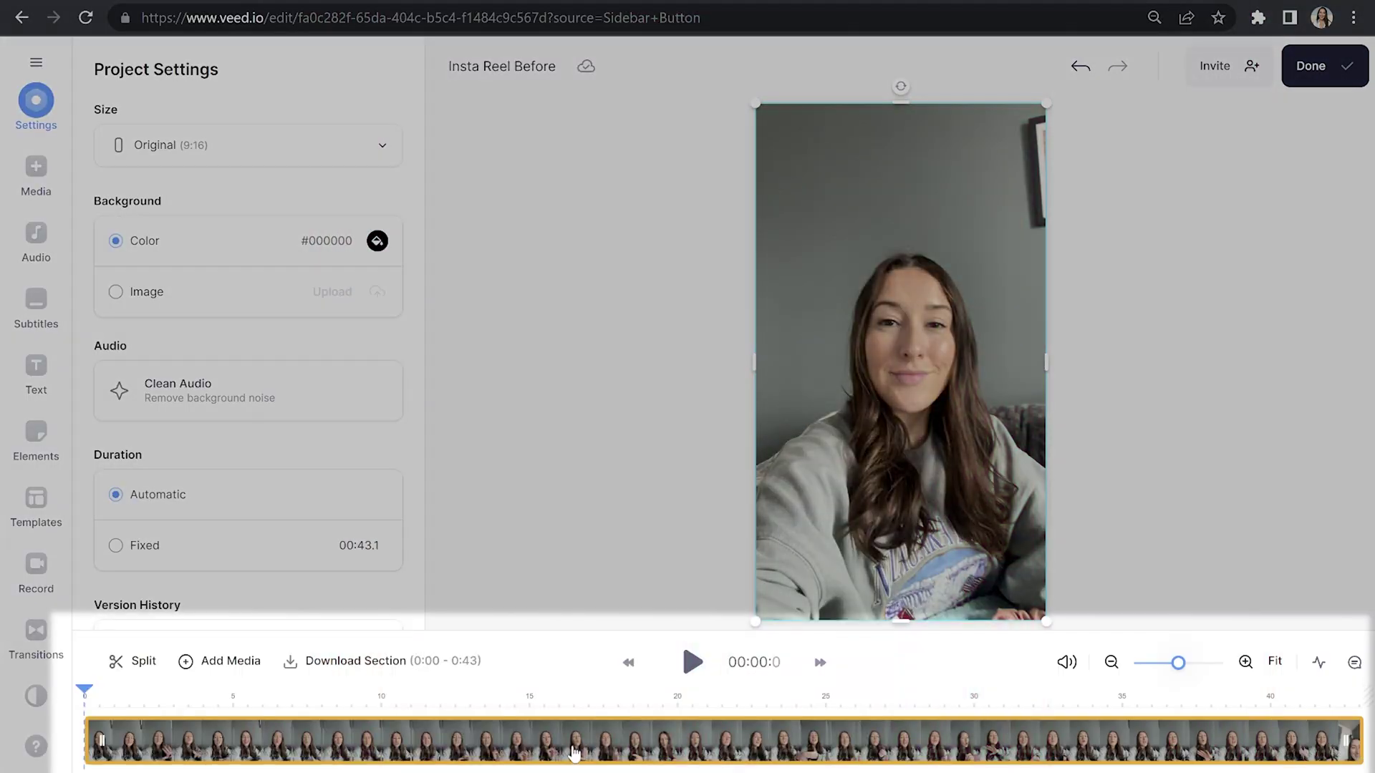
# - Remove the background from the Insta Reel Before presenter clip
pyautogui.click(573, 748)
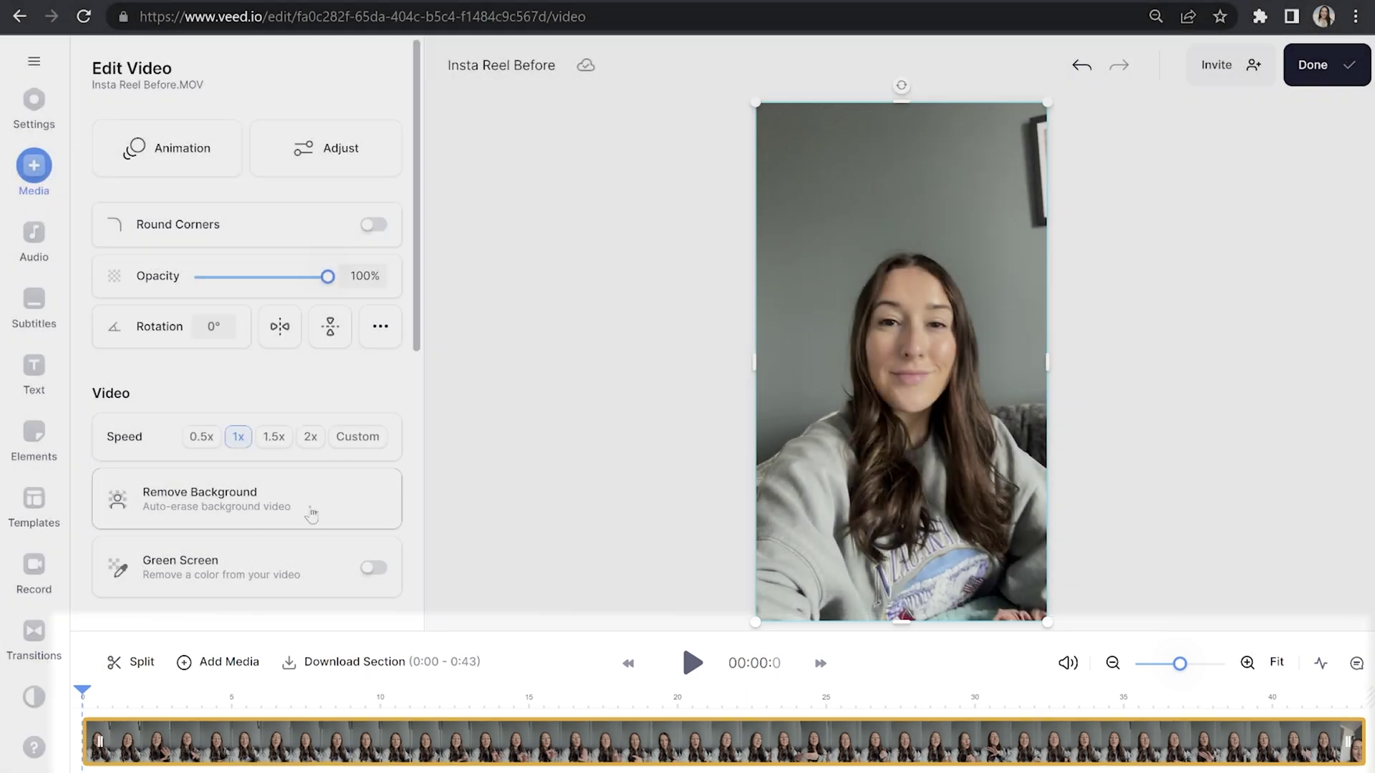
pyautogui.click(312, 515)
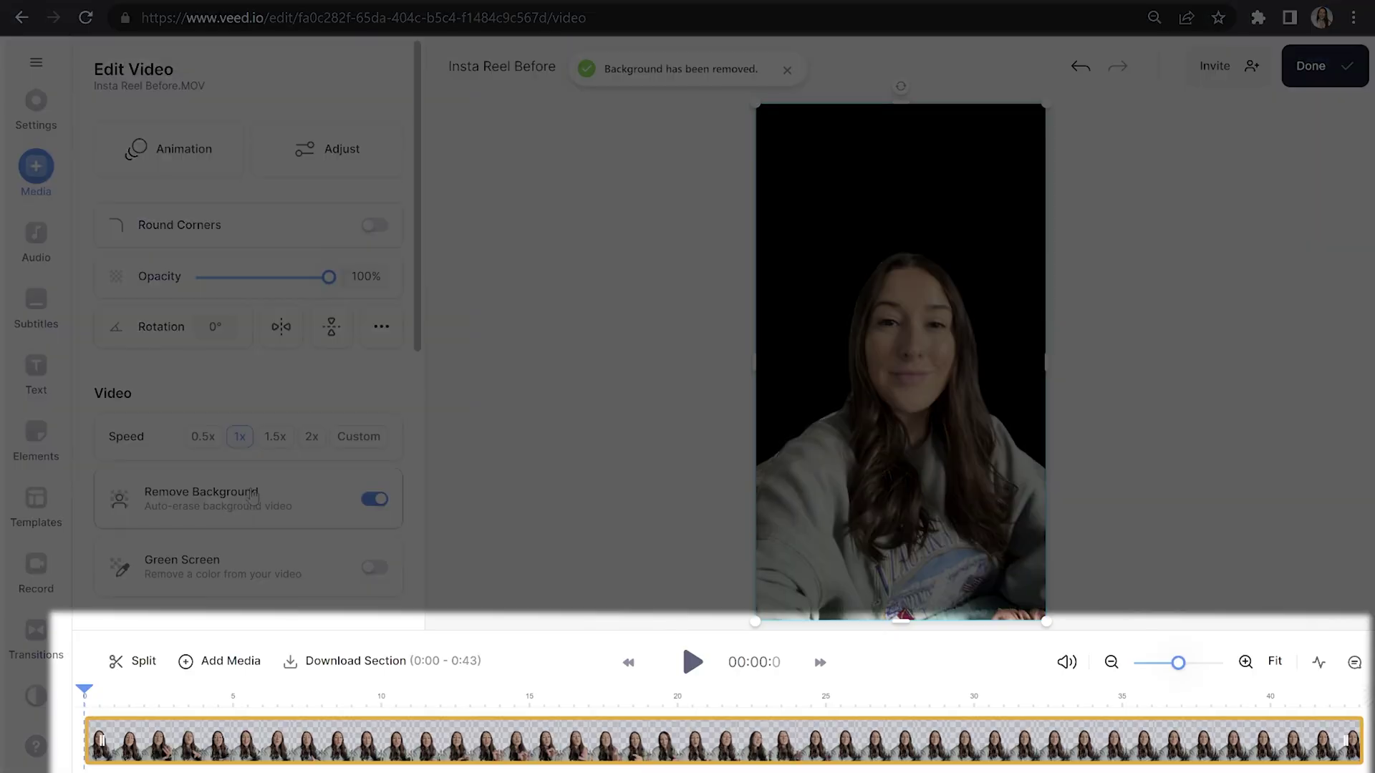
pyautogui.scroll(-4, 256, 499)
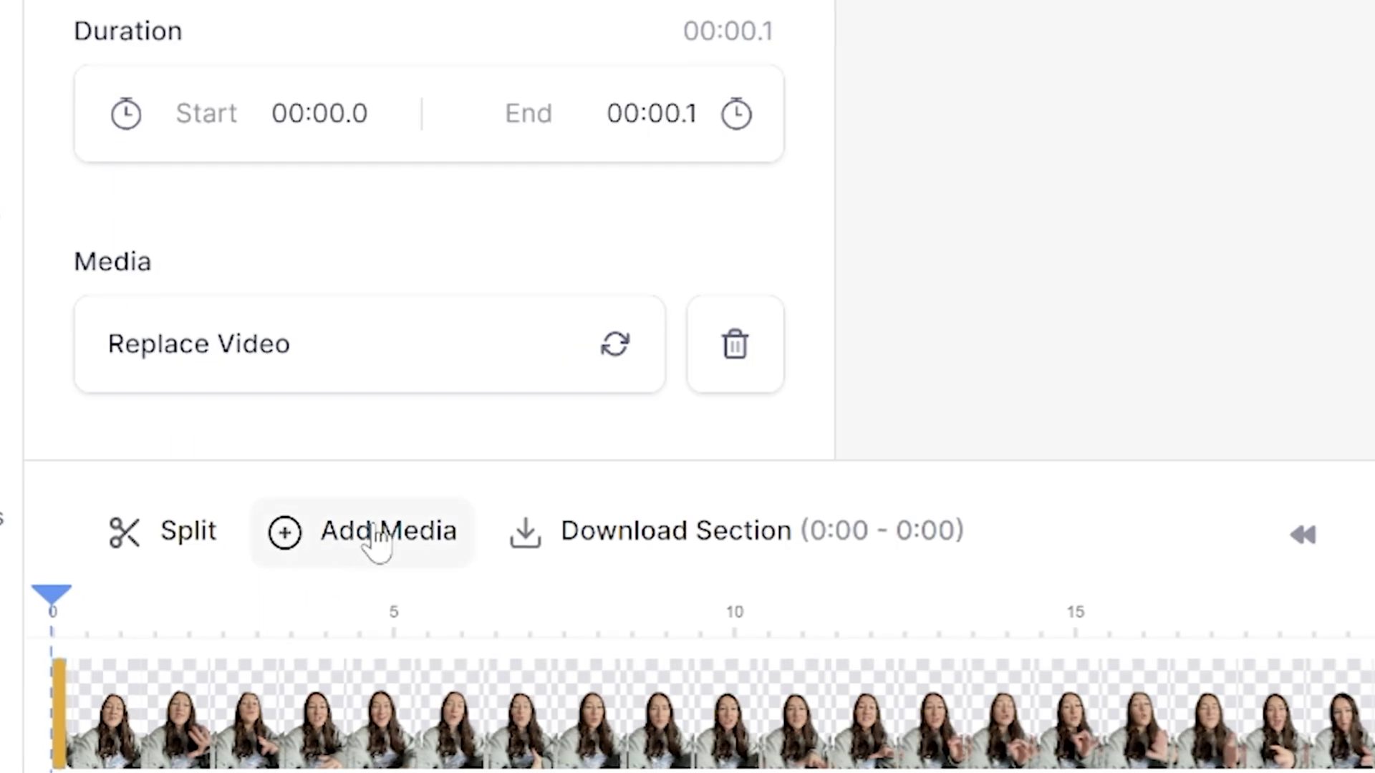
# - Search stock videos for 'morocco' and add the Hassan II mosque clip
pyautogui.click(377, 544)
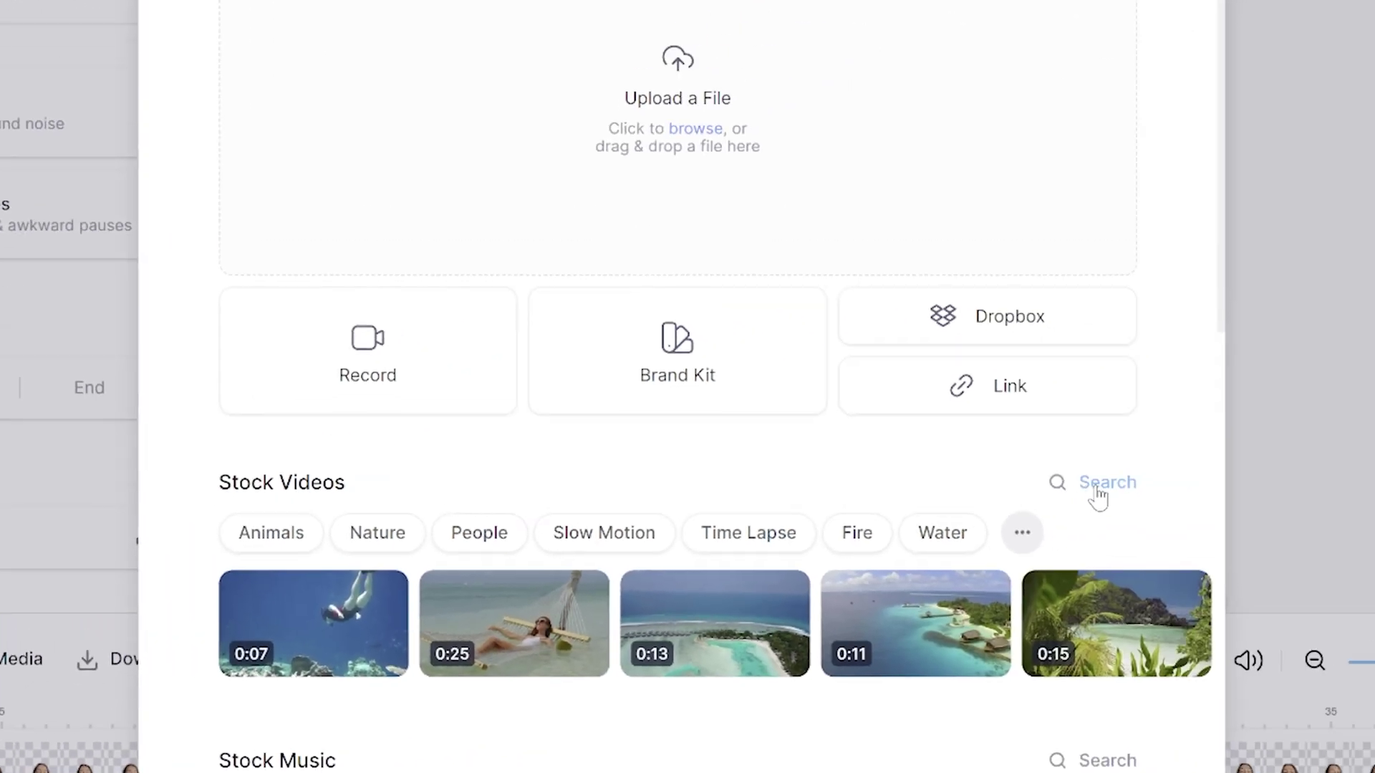
pyautogui.click(1096, 485)
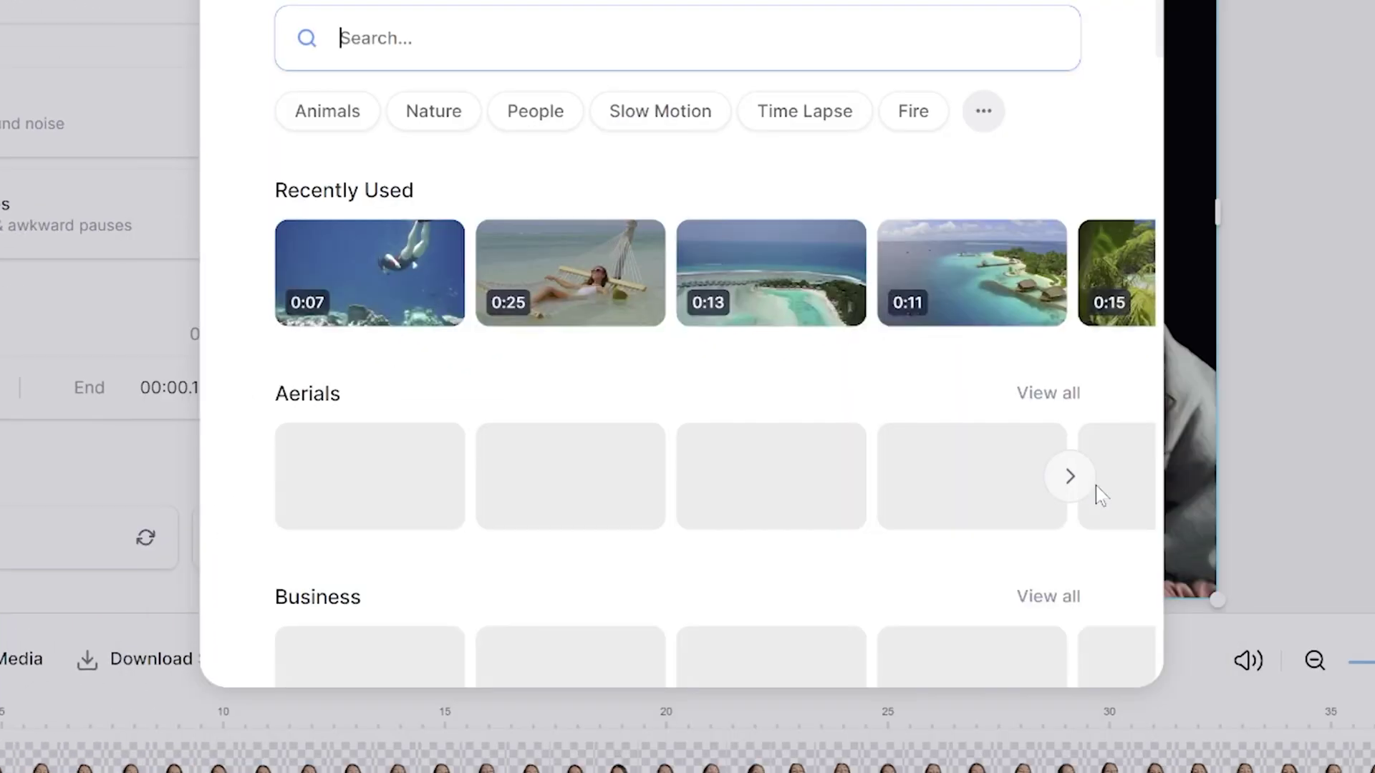
pyautogui.write('mor')
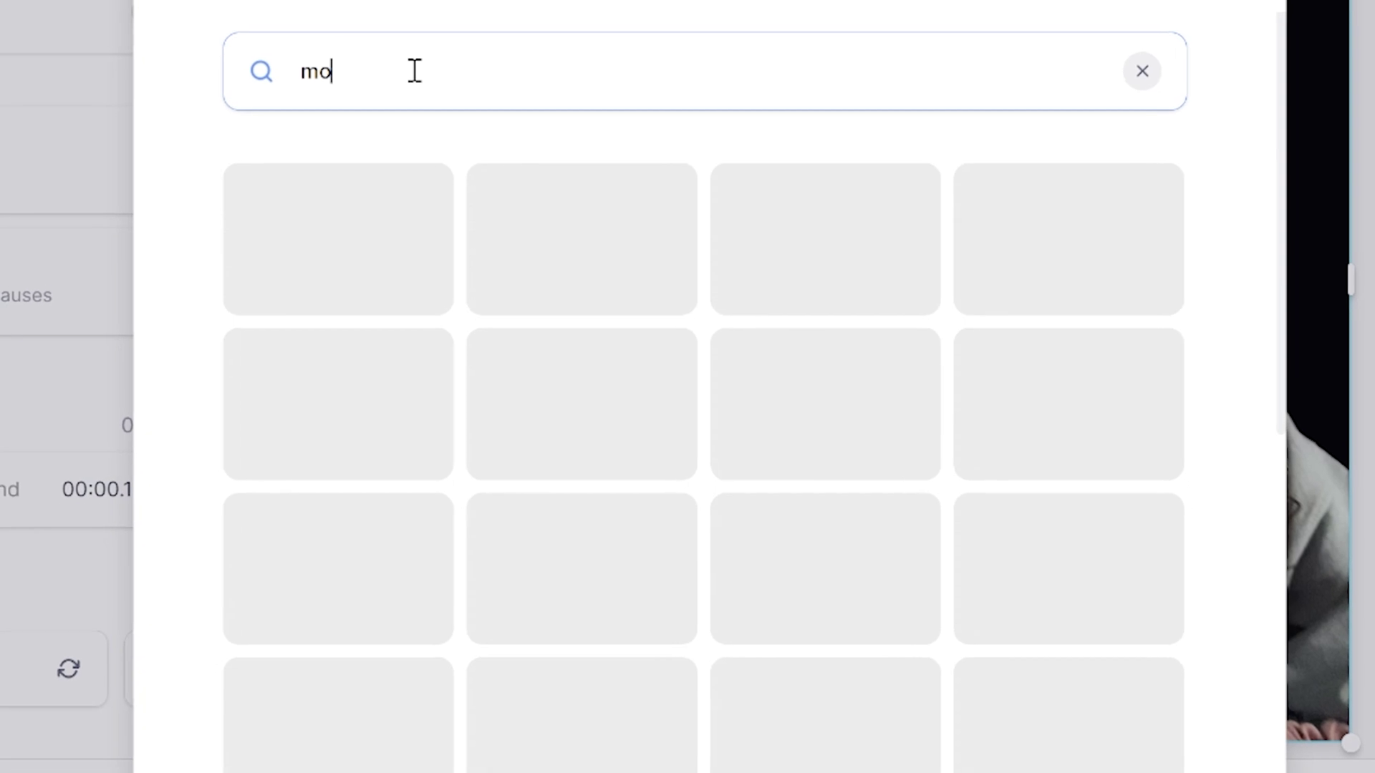
pyautogui.write('occo')
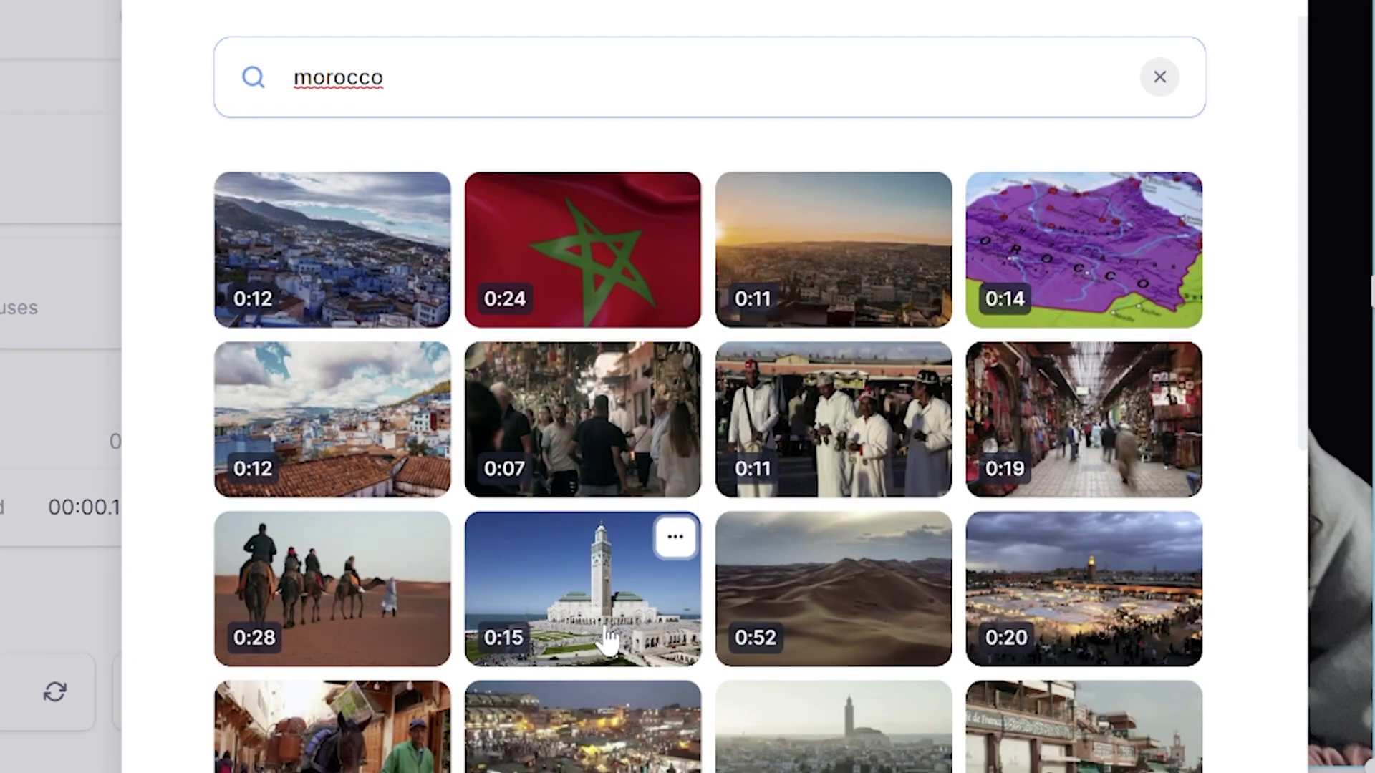
pyautogui.click(606, 637)
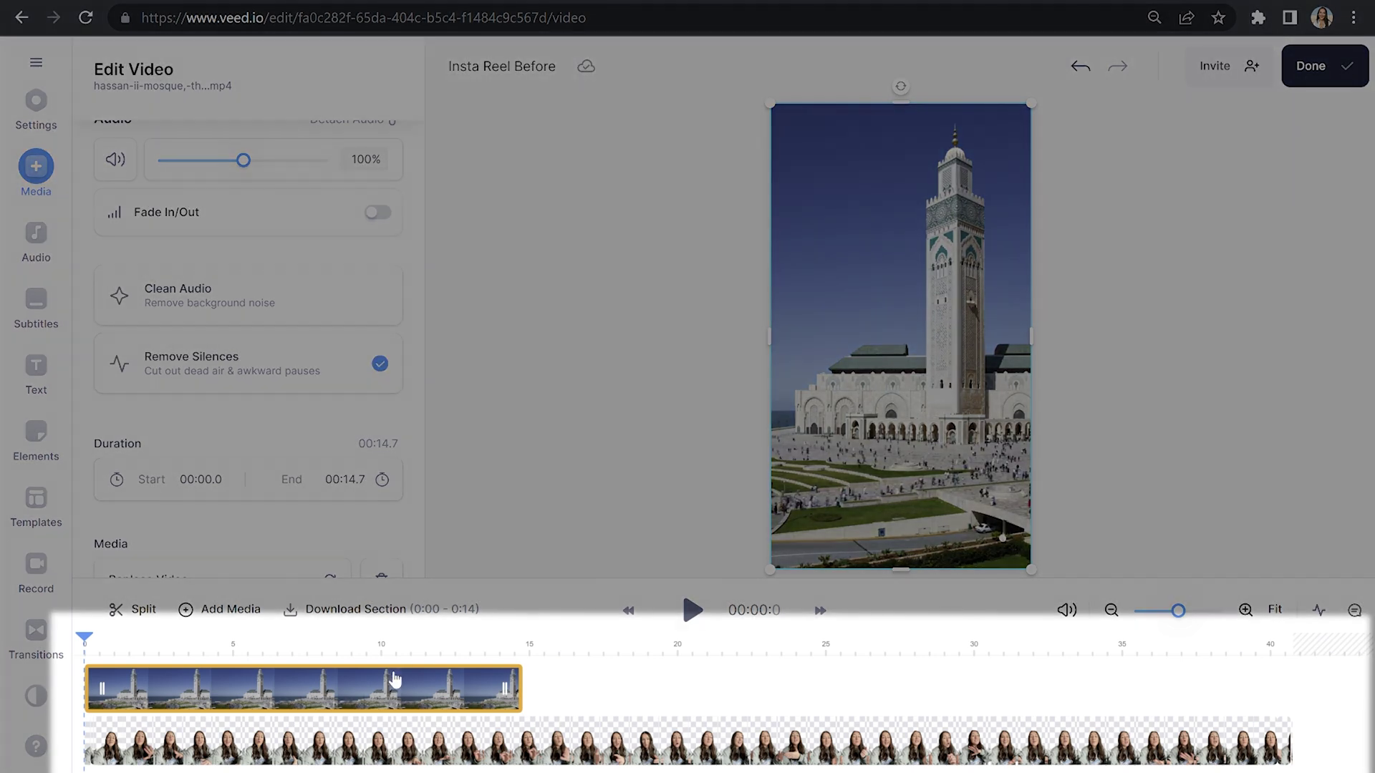
# - Move the mosque clip beneath the presenter and shrink the presenter into the lower right
pyautogui.moveTo(393, 678); pyautogui.dragTo(393, 742)
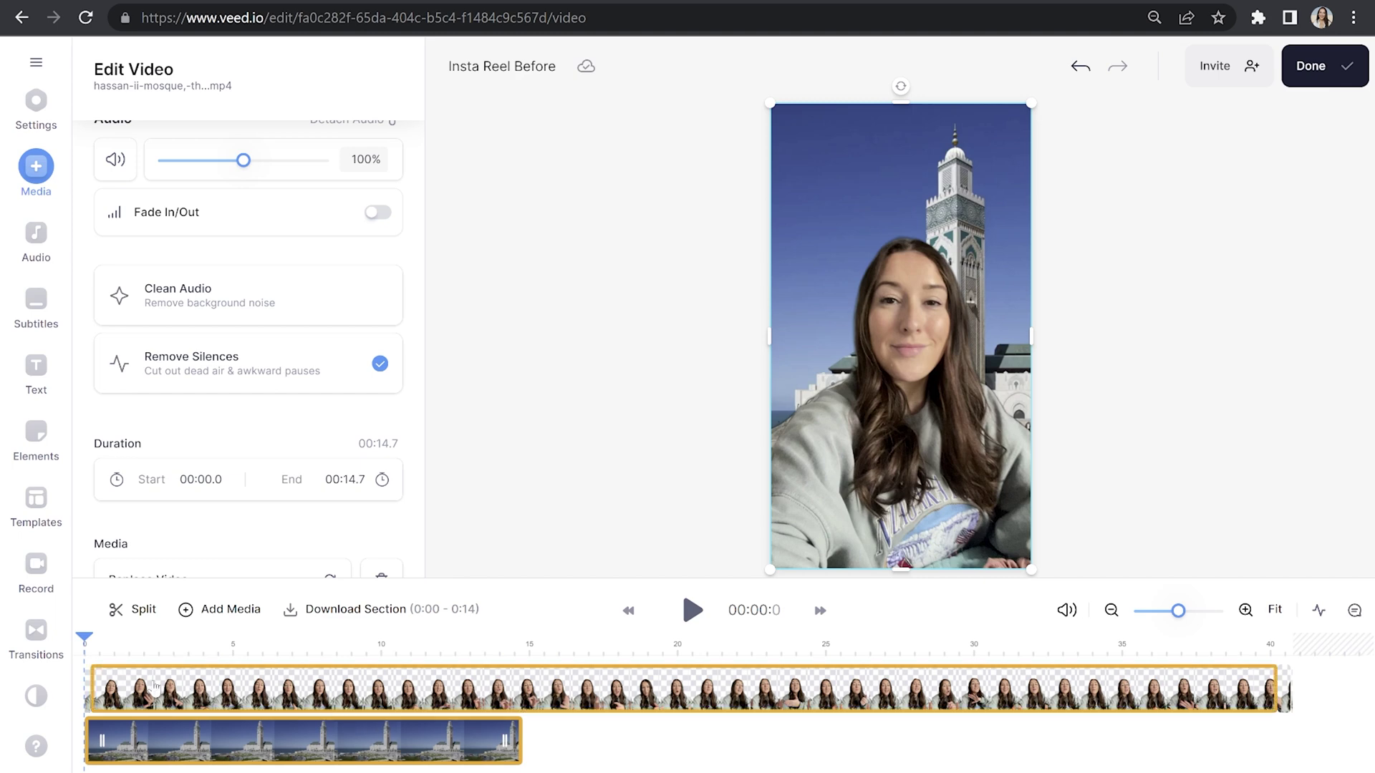
pyautogui.click(133, 689)
pyautogui.click(791, 124)
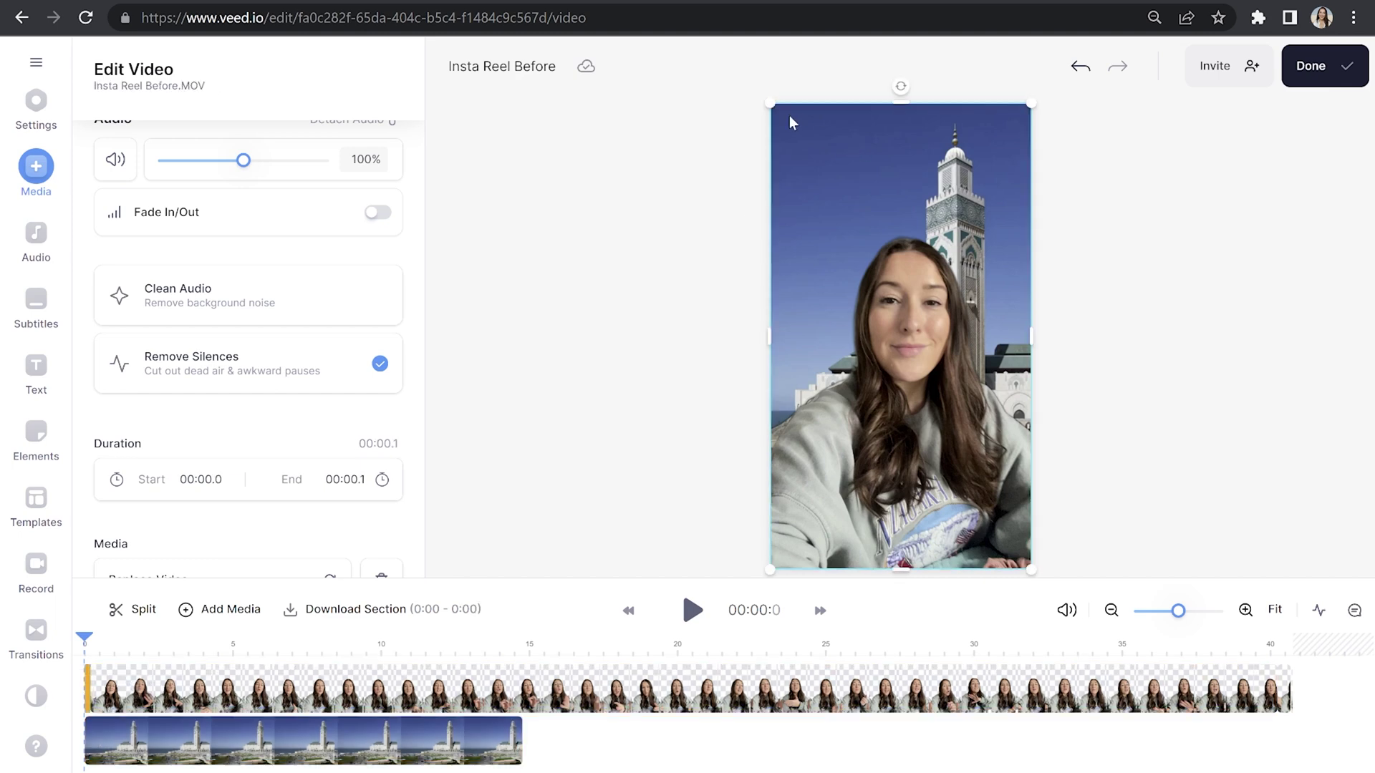
pyautogui.moveTo(768, 101); pyautogui.dragTo(851, 247)
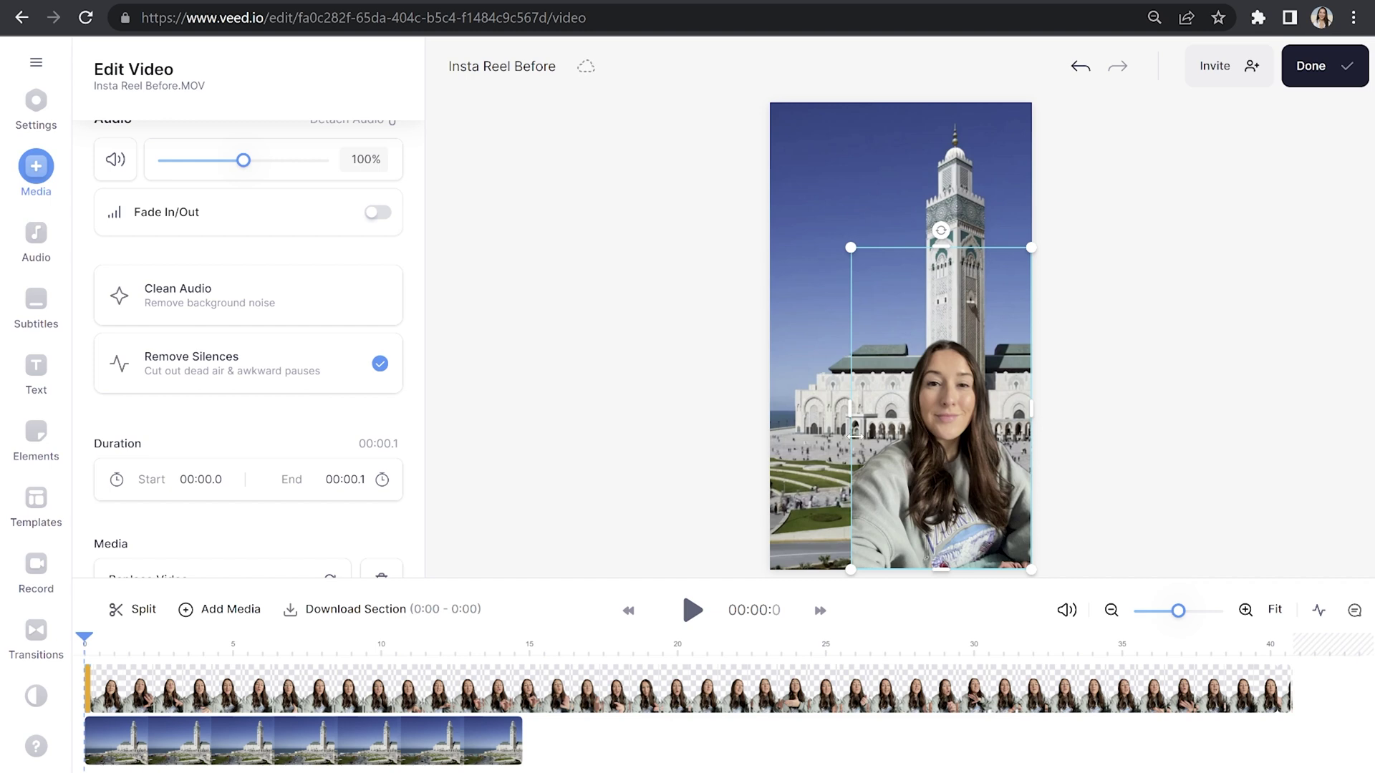
pyautogui.moveTo(849, 418); pyautogui.dragTo(824, 429)
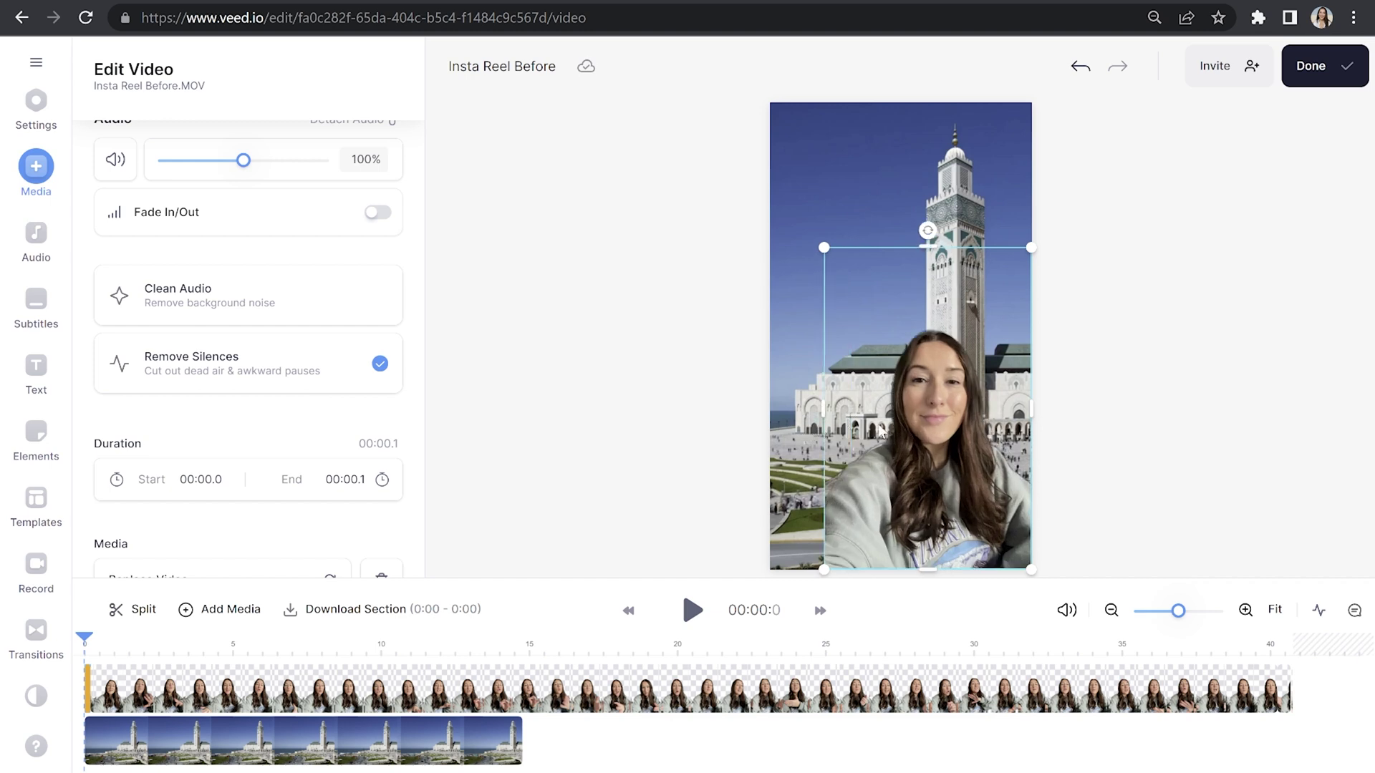
# - Trim the mosque clip to about 3.3 seconds and search stock videos for 'marrakech'
pyautogui.moveTo(525, 748); pyautogui.dragTo(435, 741)
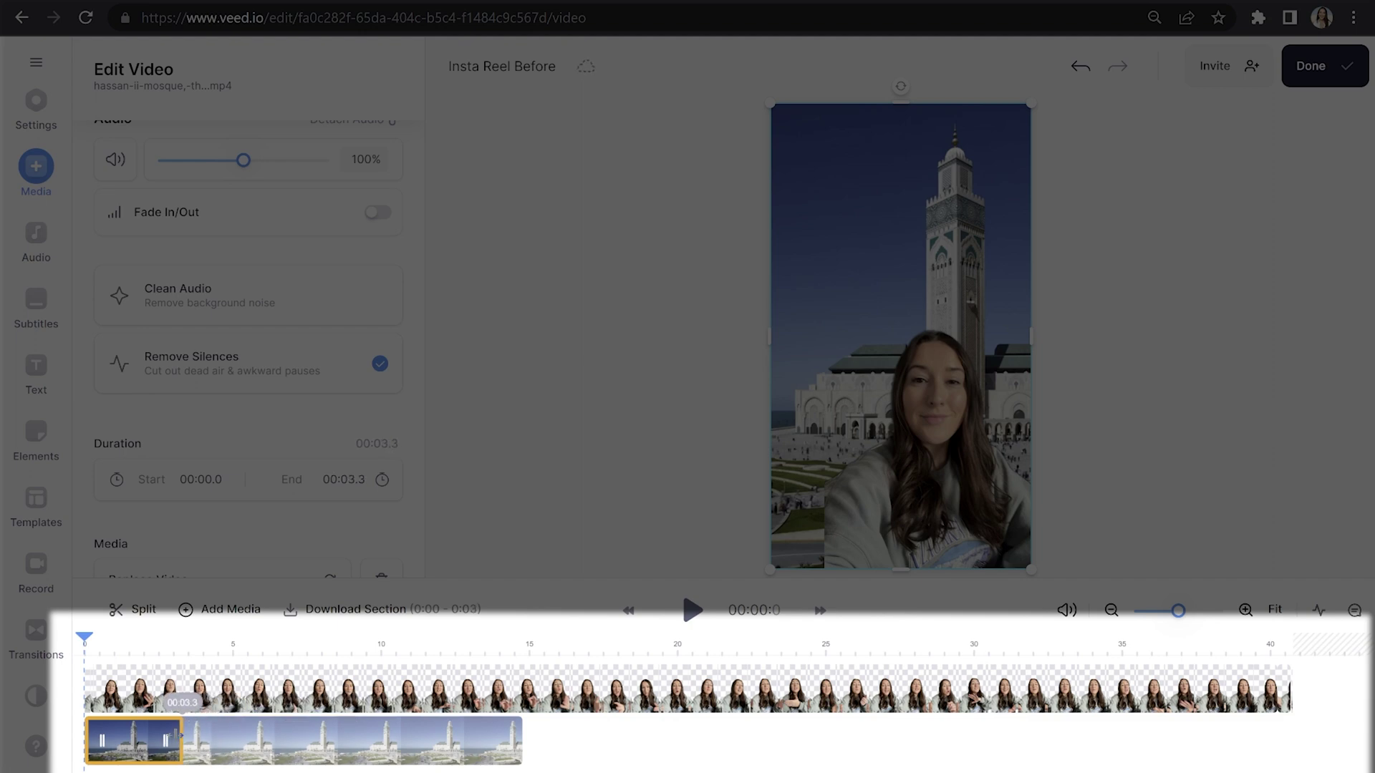
pyautogui.moveTo(177, 735); pyautogui.dragTo(182, 738)
pyautogui.click(223, 610)
pyautogui.write('marrakech')
pyautogui.press('Return')
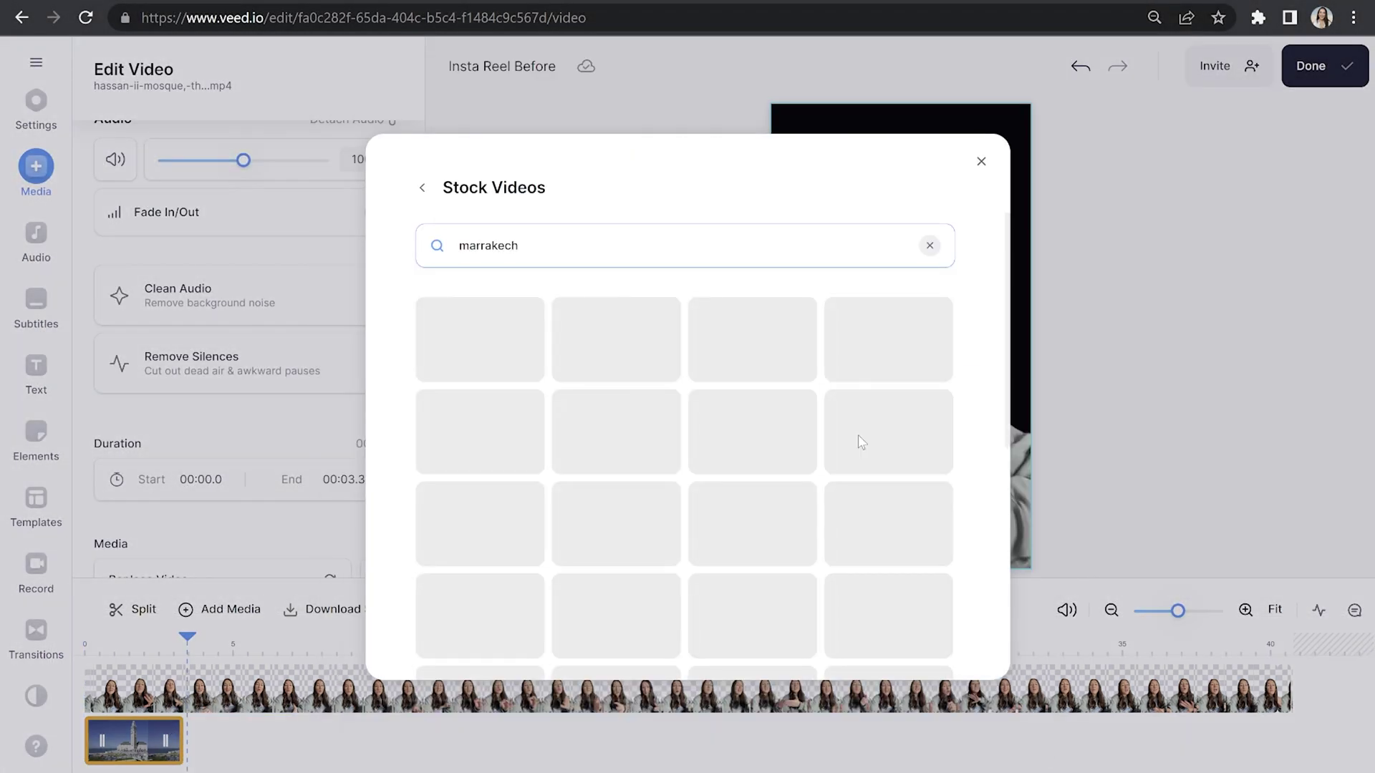
# - Add the Marrakech souq clip after the mosque shot, trimmed to end near 9.8 seconds
pyautogui.click(886, 526)
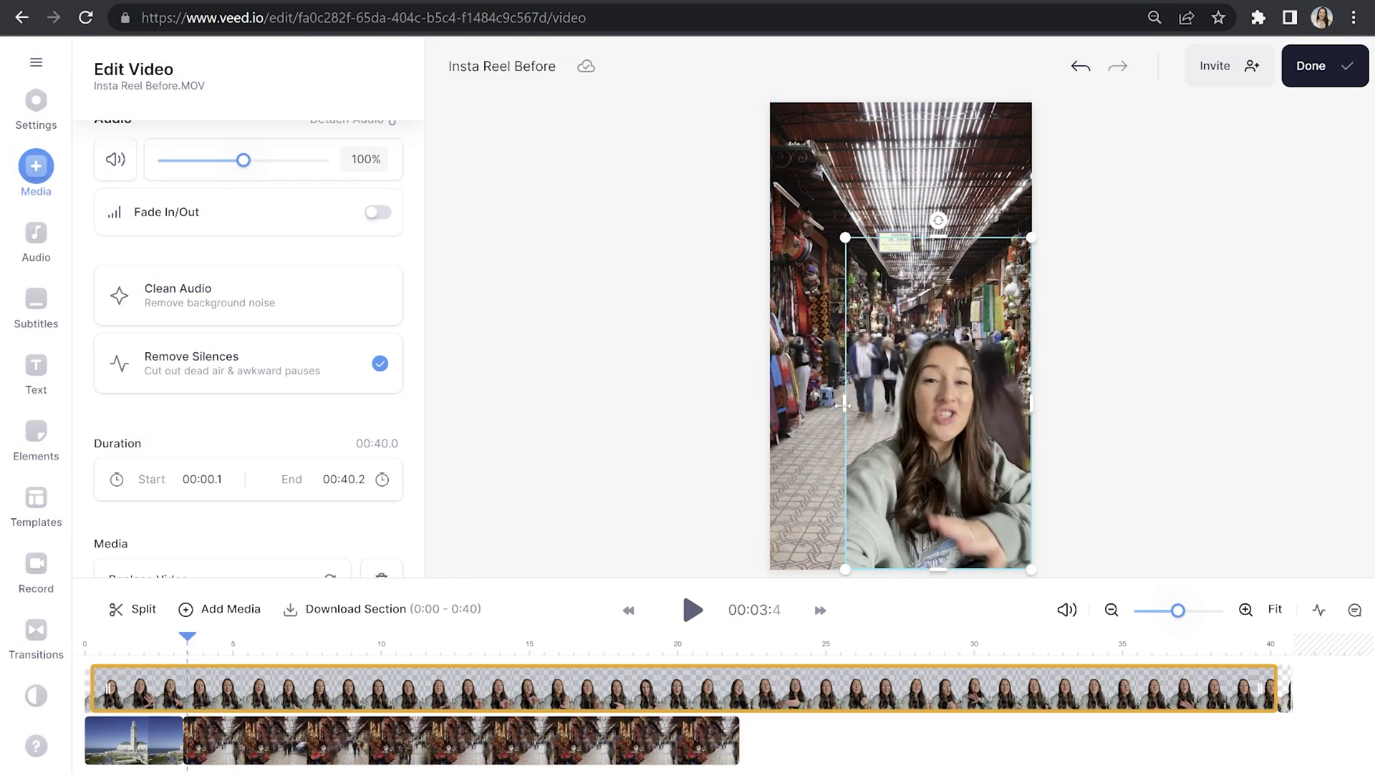
pyautogui.click(626, 510)
pyautogui.moveTo(739, 748); pyautogui.dragTo(364, 717)
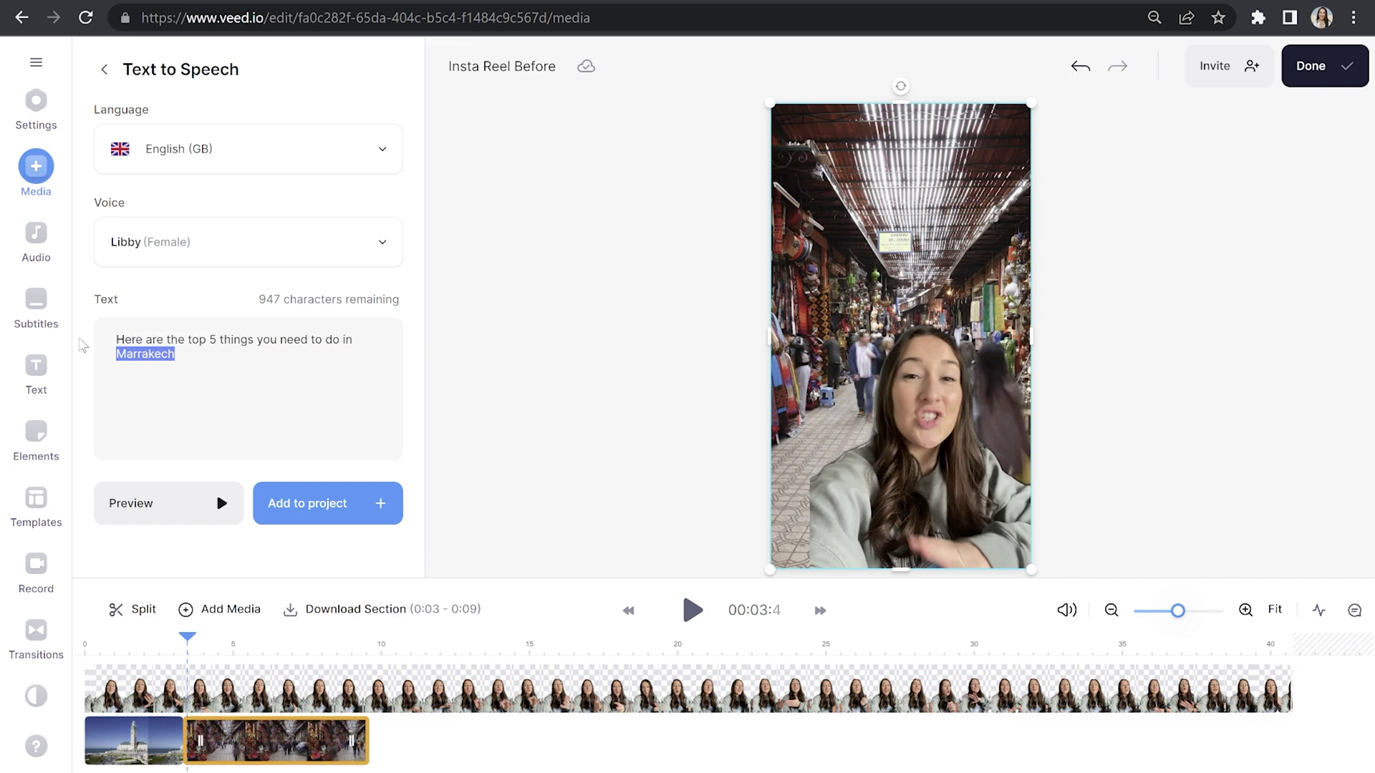
# - Deselect the Marrakech clip on the timeline
pyautogui.click(205, 363)
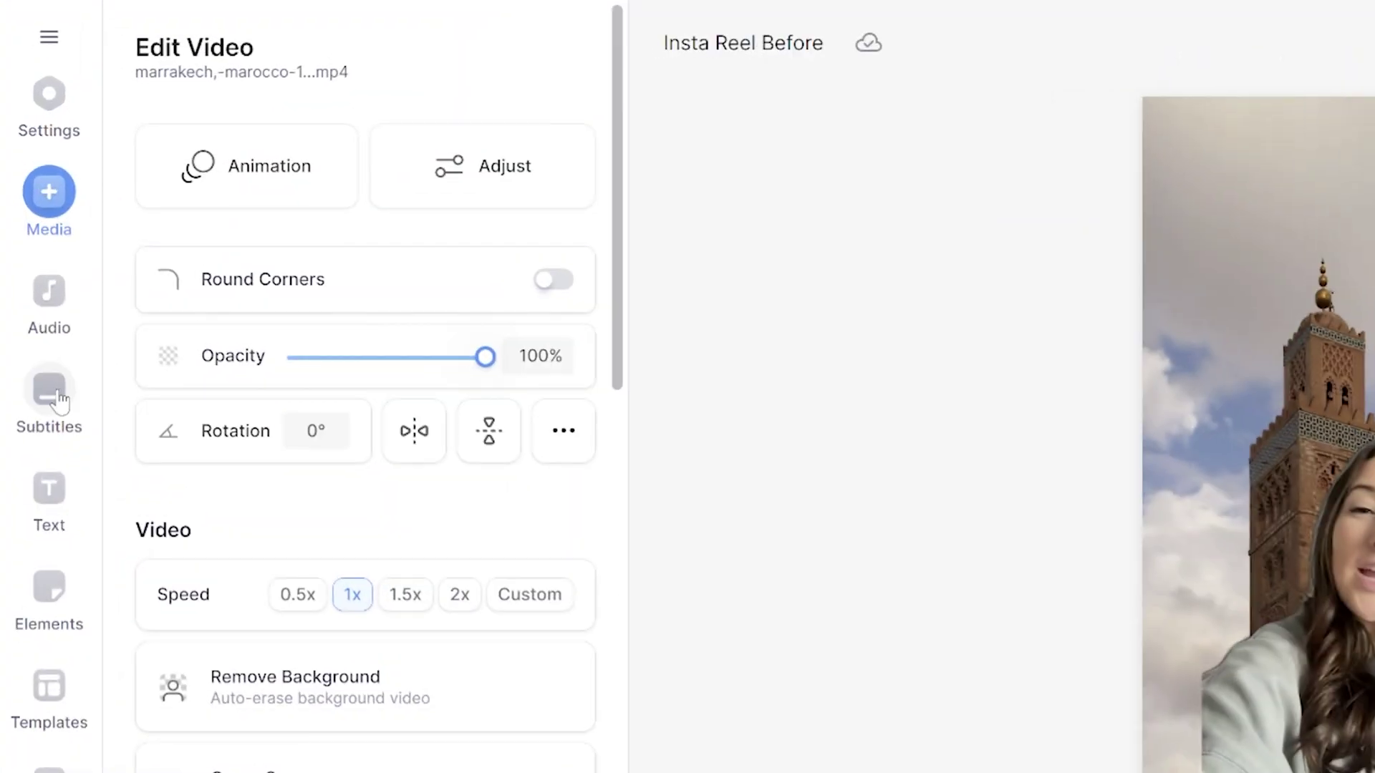
# - Create Auto Subtitles for the reel with English as the language
pyautogui.click(56, 395)
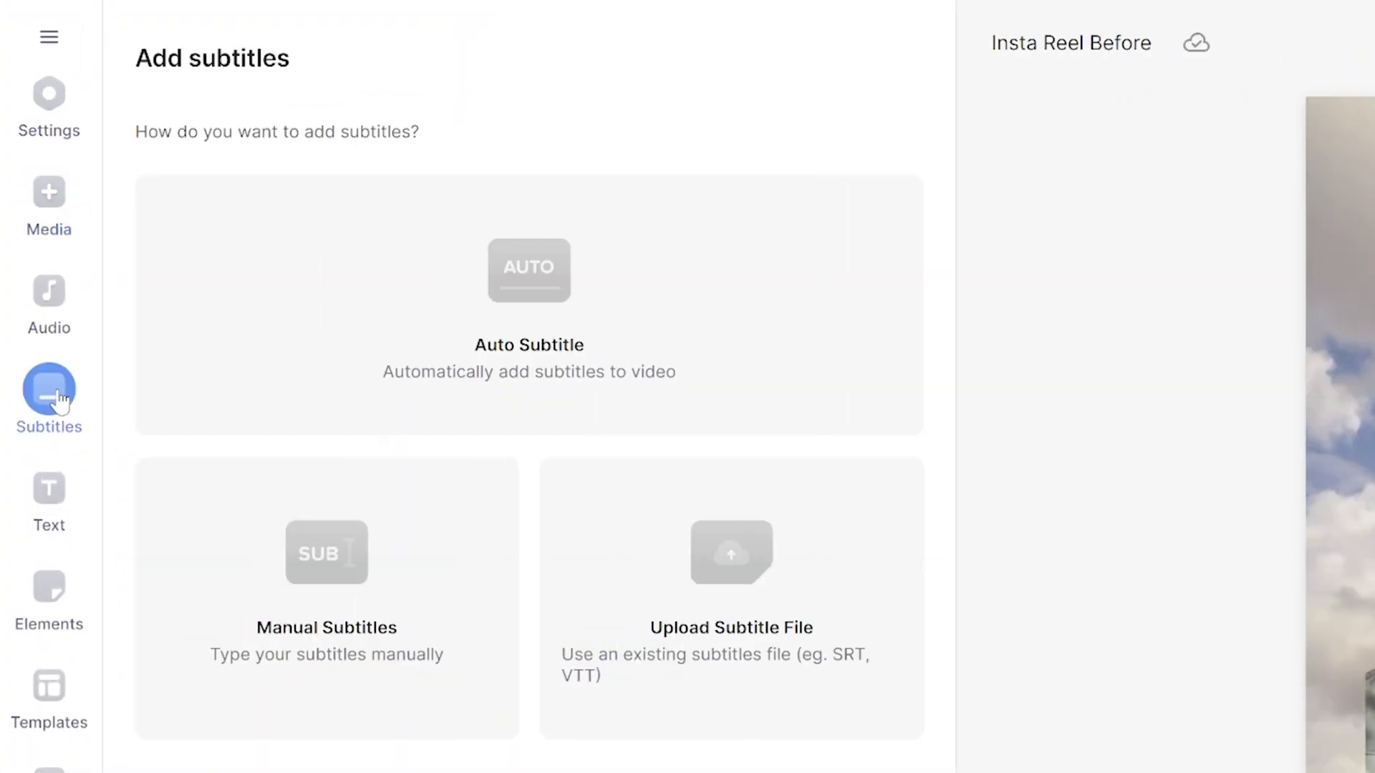
pyautogui.click(354, 346)
pyautogui.click(776, 371)
pyautogui.click(776, 370)
pyautogui.click(475, 462)
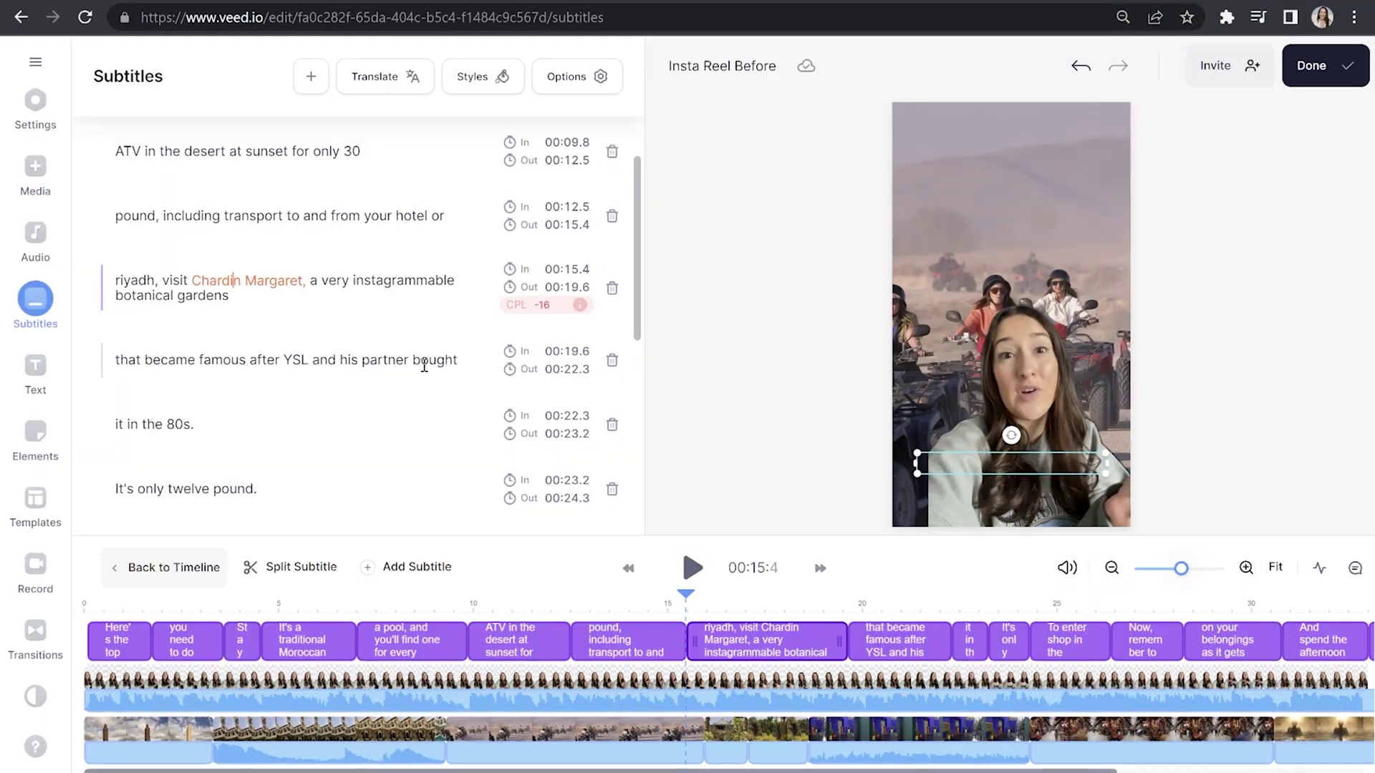
# - Fix the souks caption and change 'Chardin Margaret' to 'Jardin Majorelle'
pyautogui.scroll(-1, 622, 432)
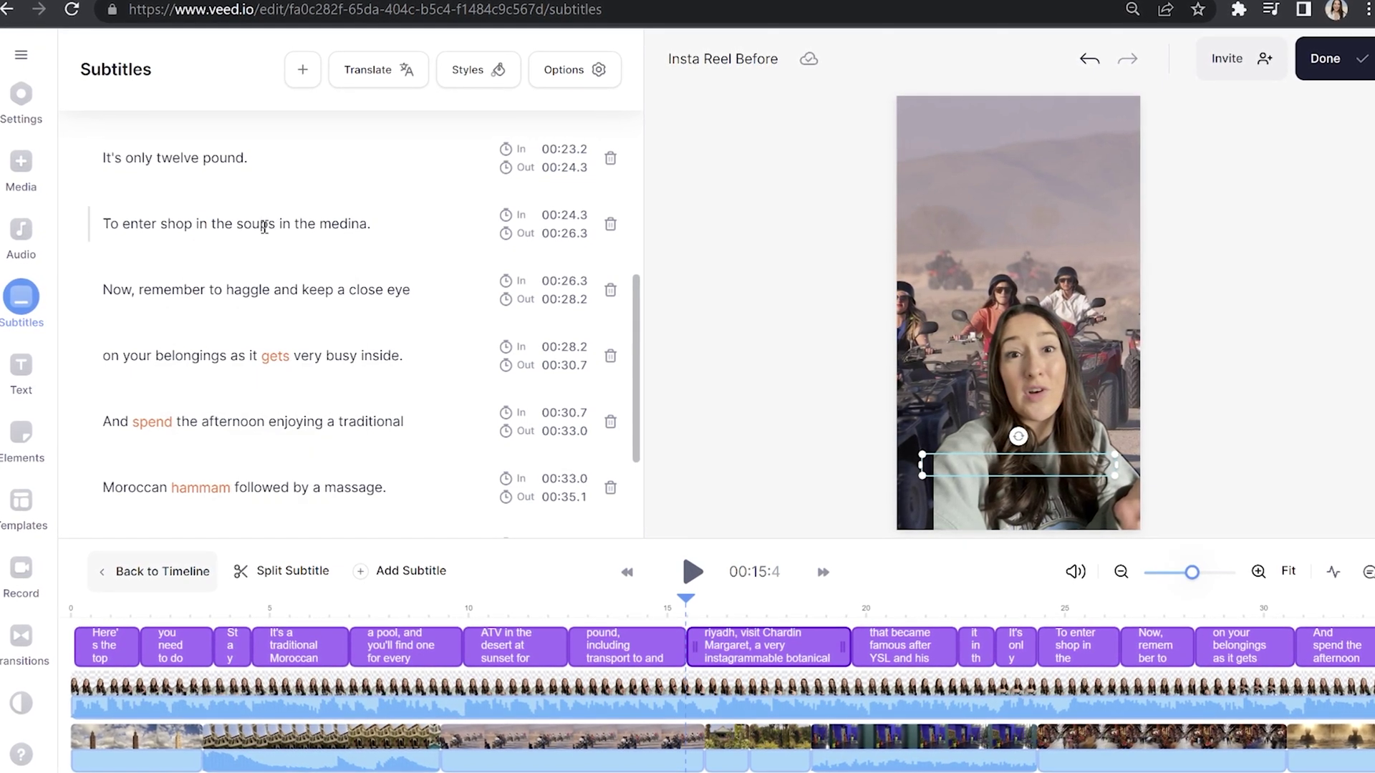
pyautogui.click(265, 225)
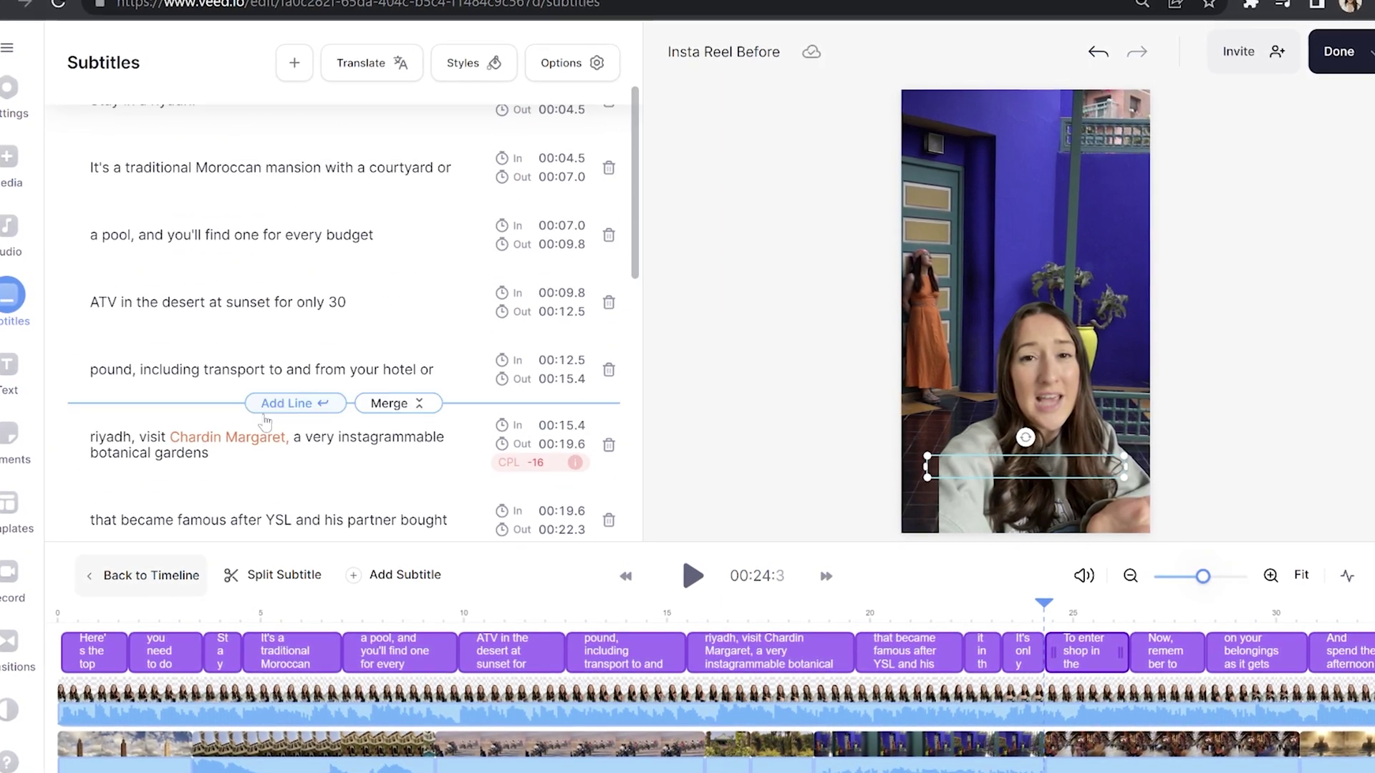
pyautogui.click(222, 438)
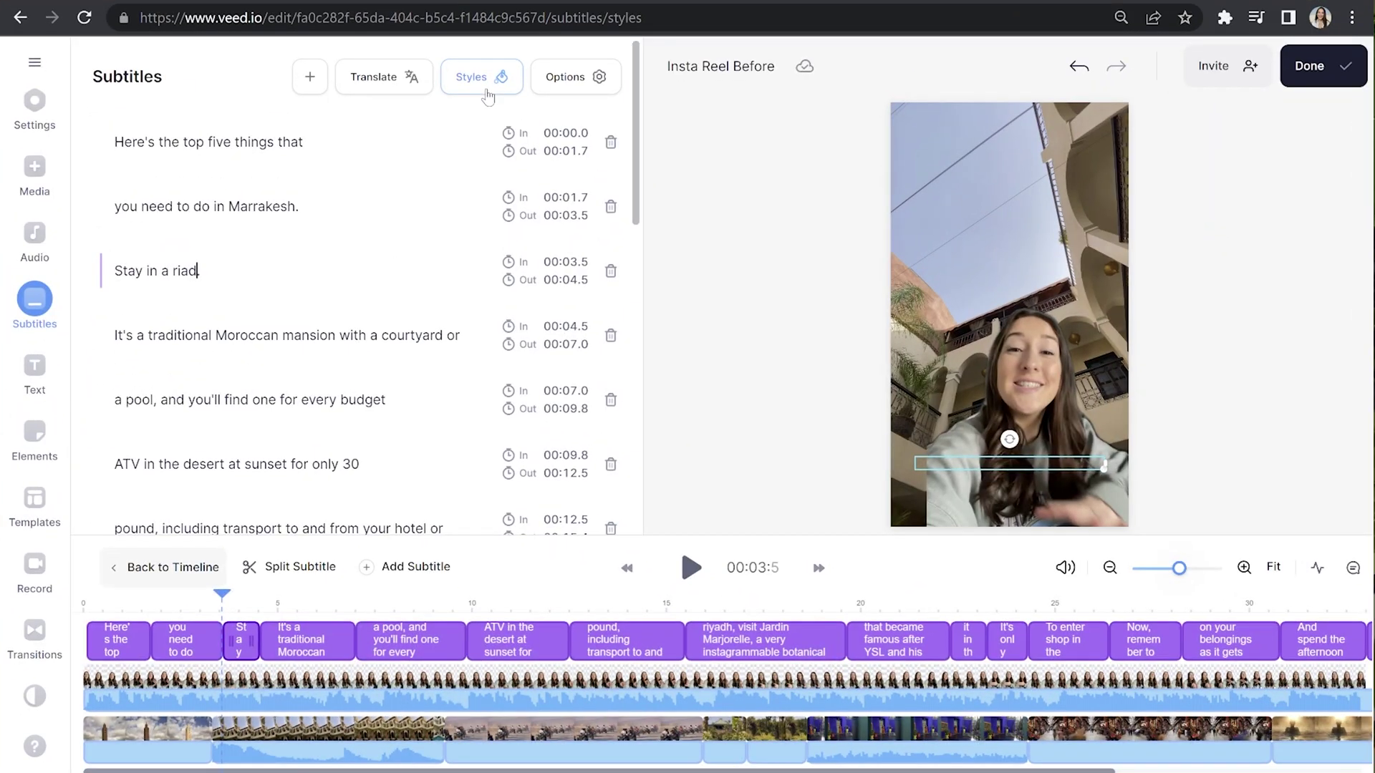
# - Set the subtitle font to Roboto and apply the Shadow effect
pyautogui.click(487, 87)
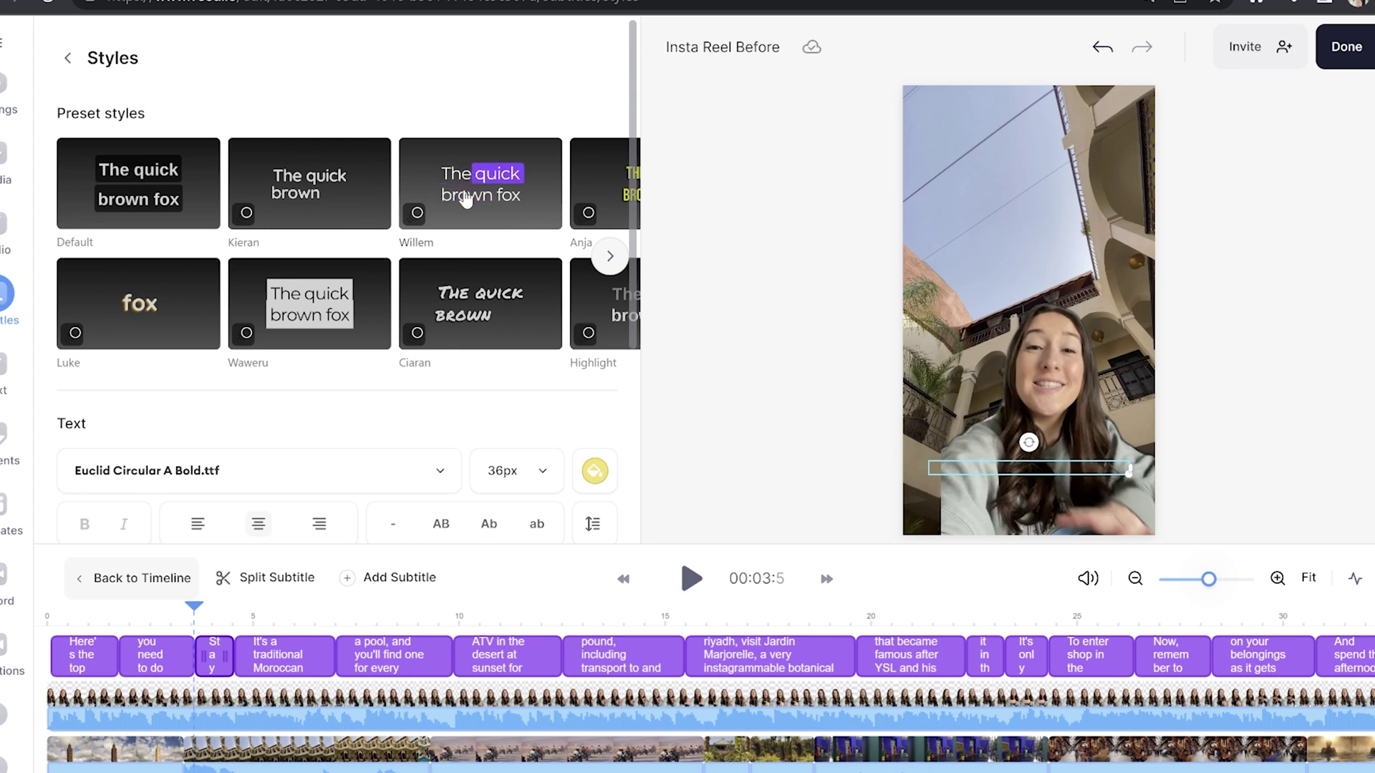
pyautogui.scroll(-3, 362, 276)
pyautogui.click(363, 275)
pyautogui.click(160, 419)
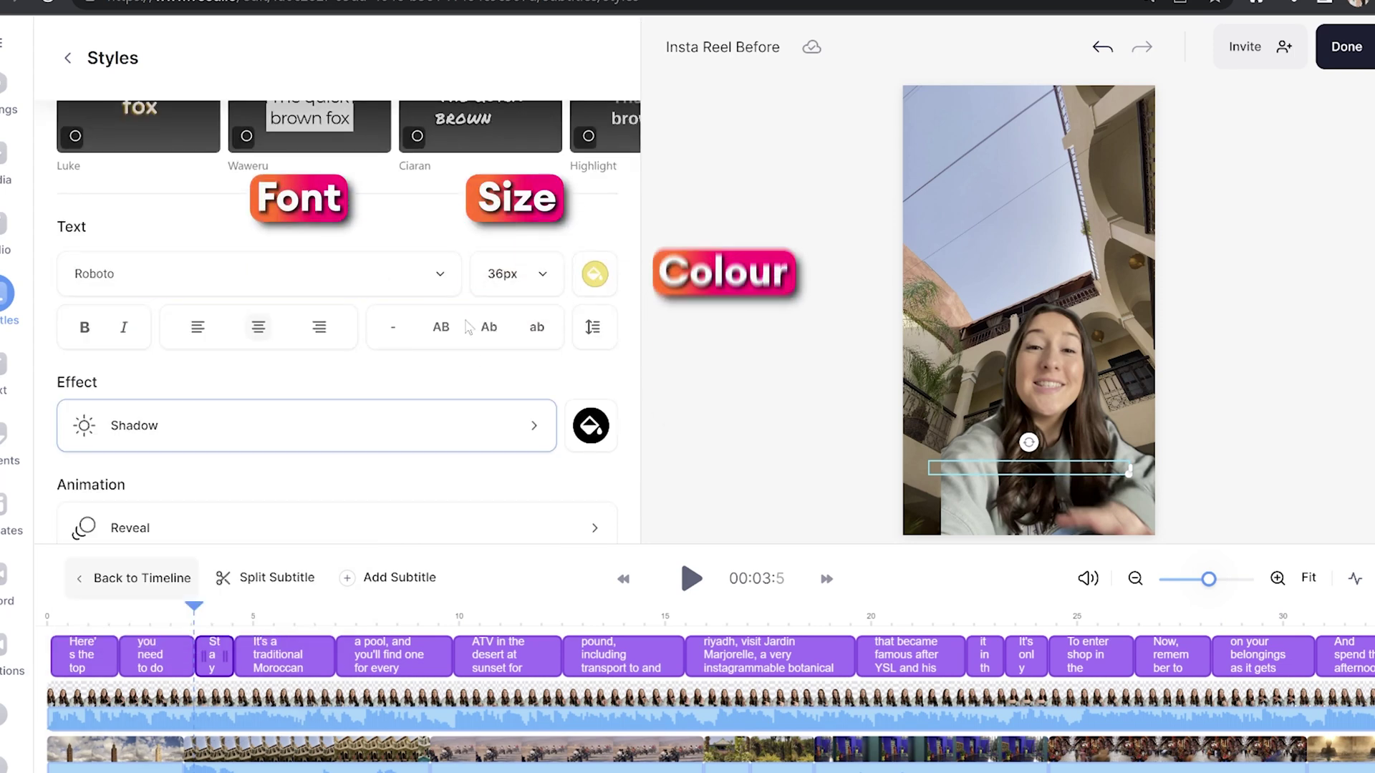
pyautogui.click(595, 275)
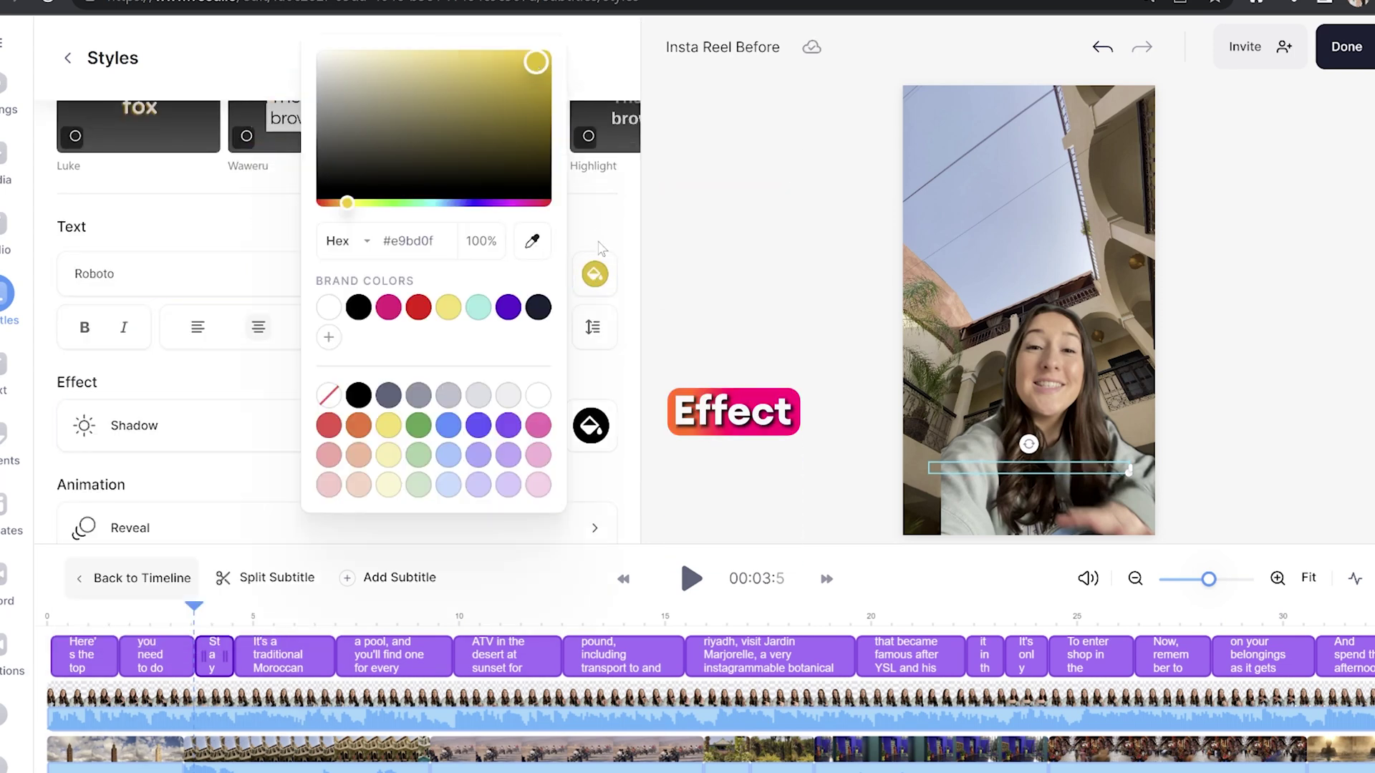
pyautogui.click(506, 428)
pyautogui.click(507, 429)
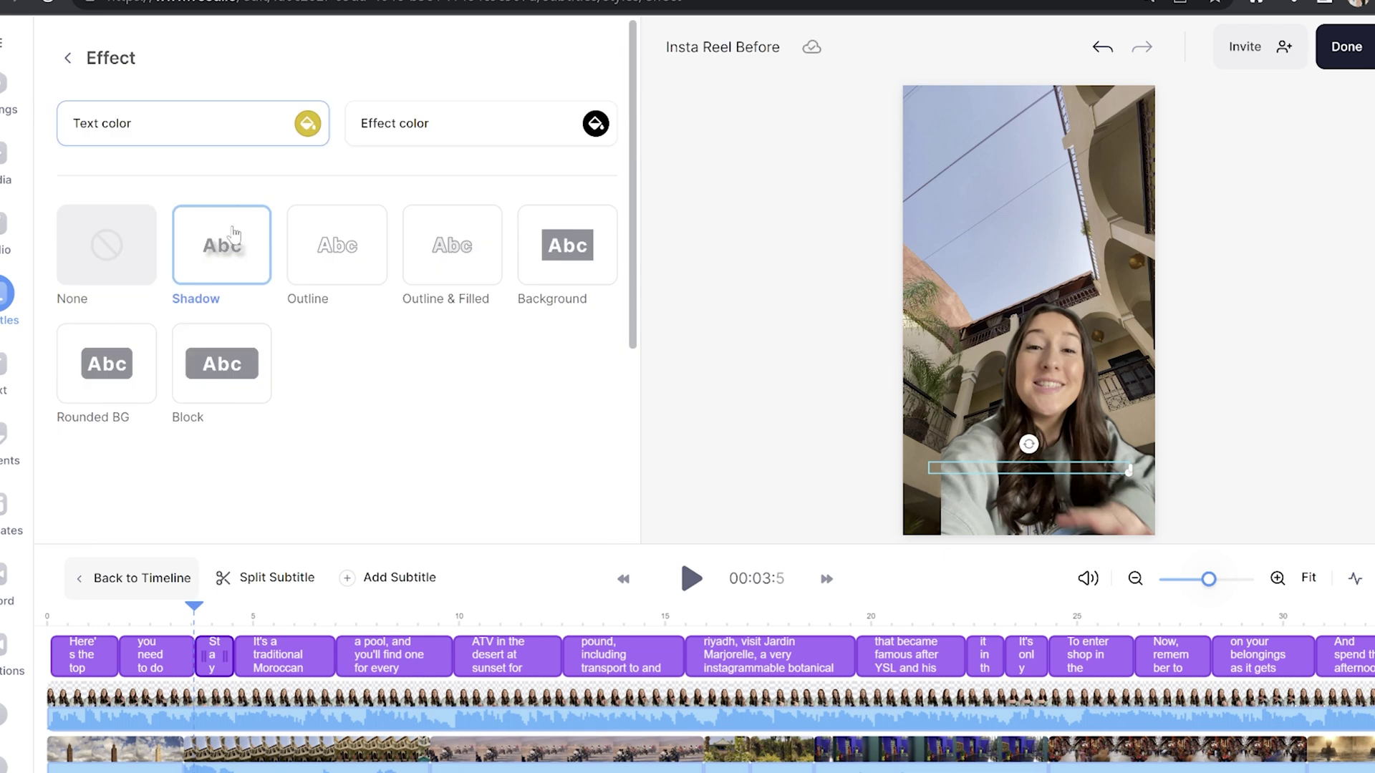
pyautogui.click(72, 61)
# - Replace the Float In subtitle animation with Reveal
pyautogui.scroll(-5, 323, 401)
pyautogui.click(230, 421)
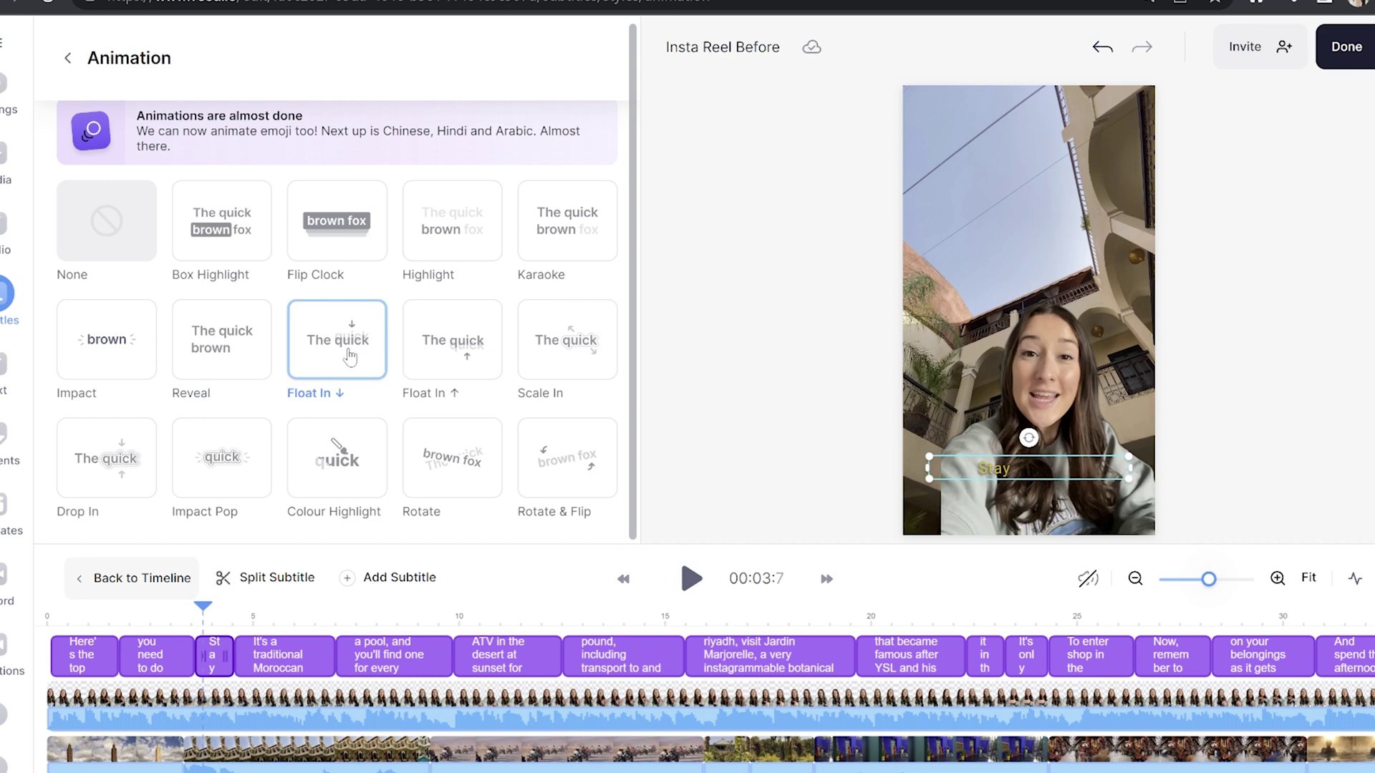
pyautogui.click(106, 220)
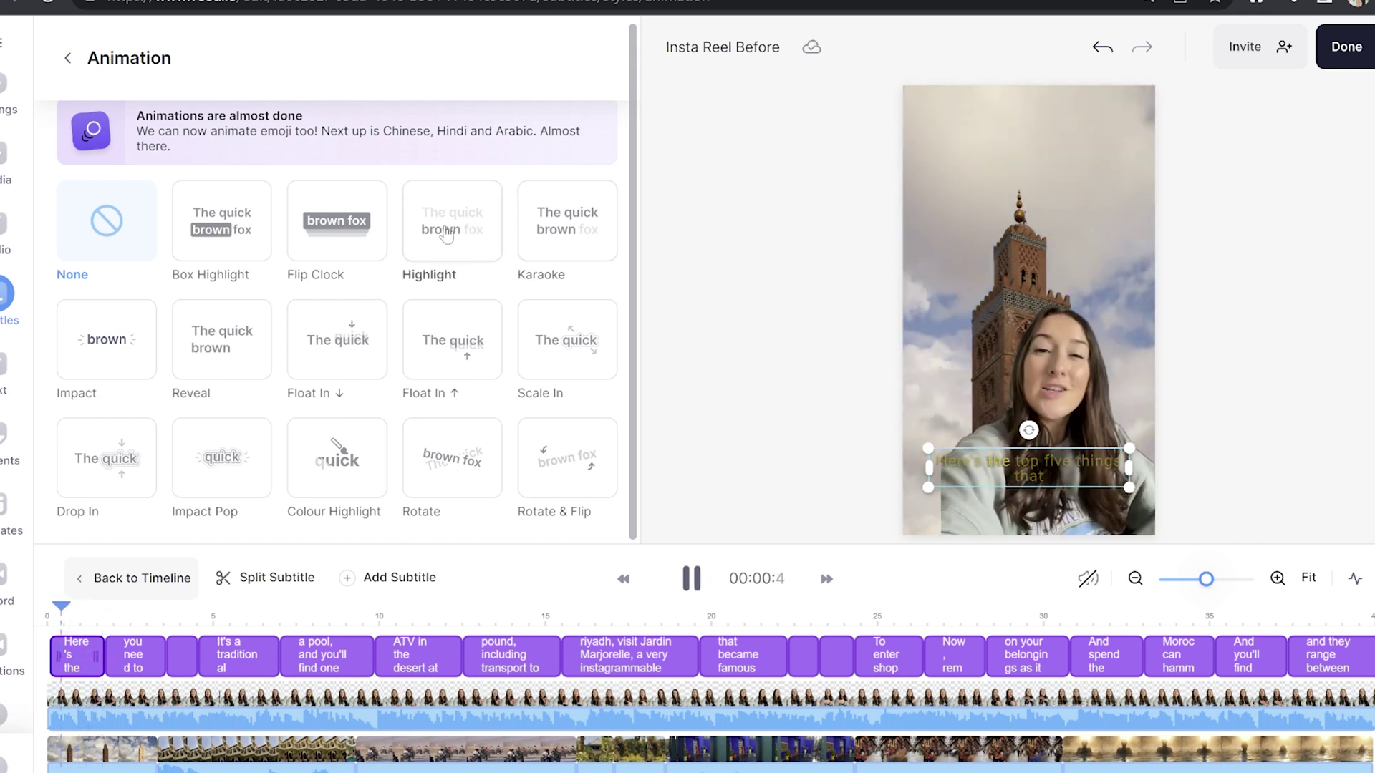
pyautogui.click(226, 347)
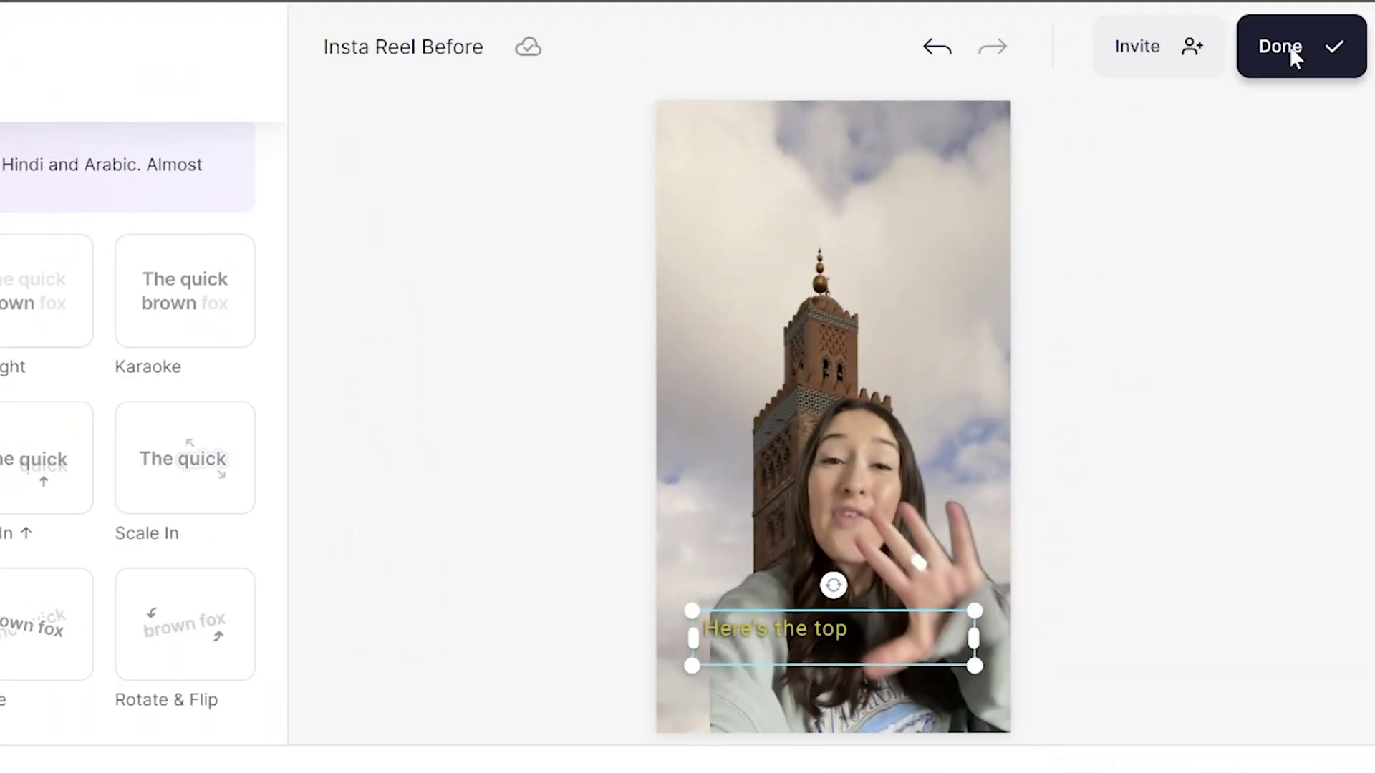
# - Confirm HD export quality with burned-in subtitles in the export settings
pyautogui.click(1293, 50)
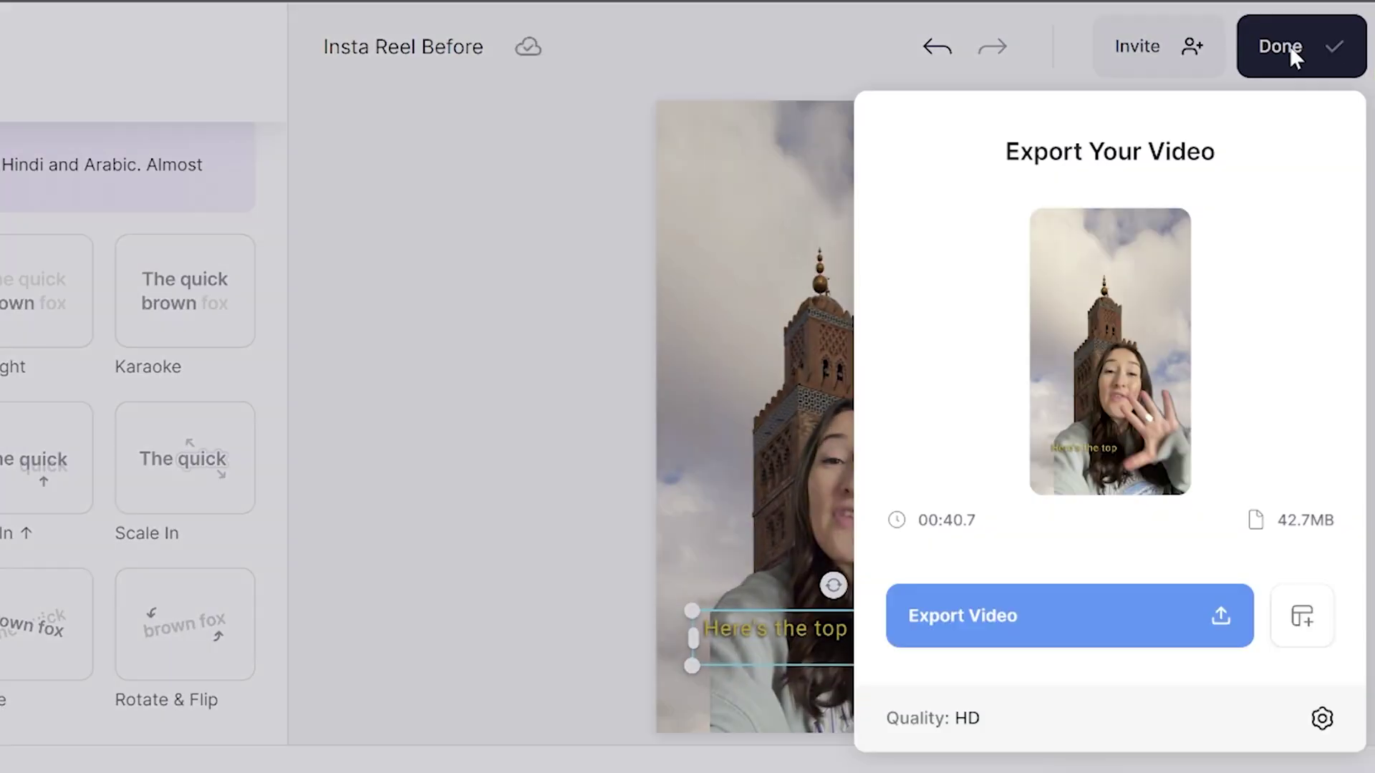
pyautogui.click(997, 724)
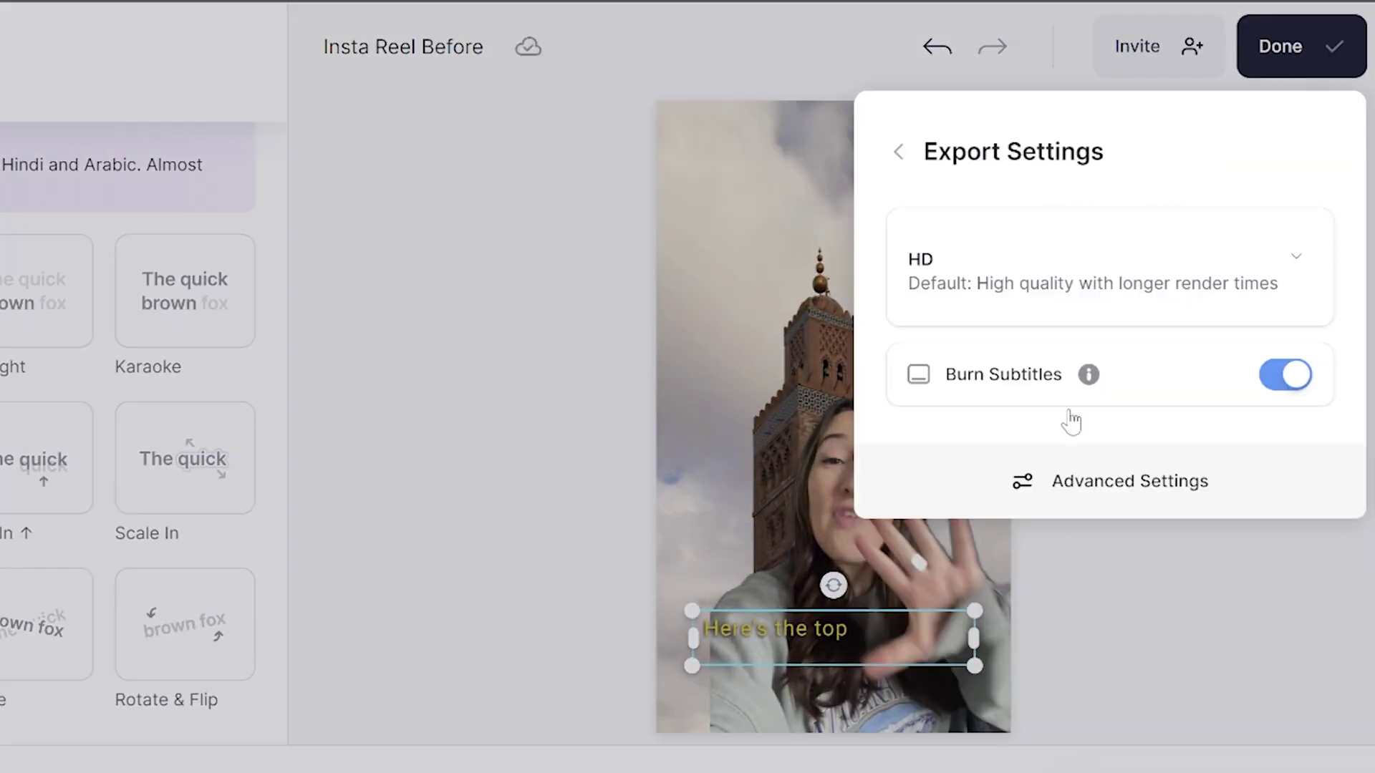
pyautogui.click(1049, 271)
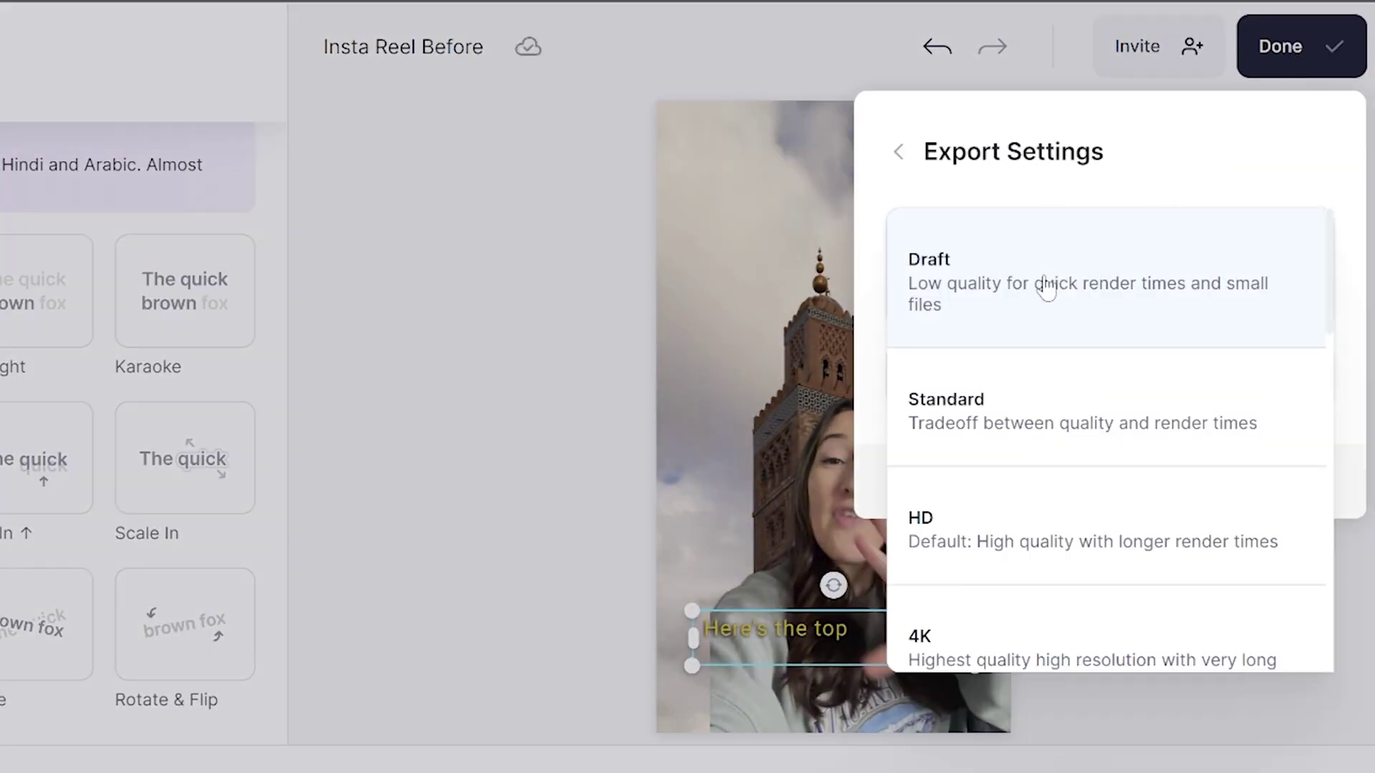
pyautogui.click(981, 557)
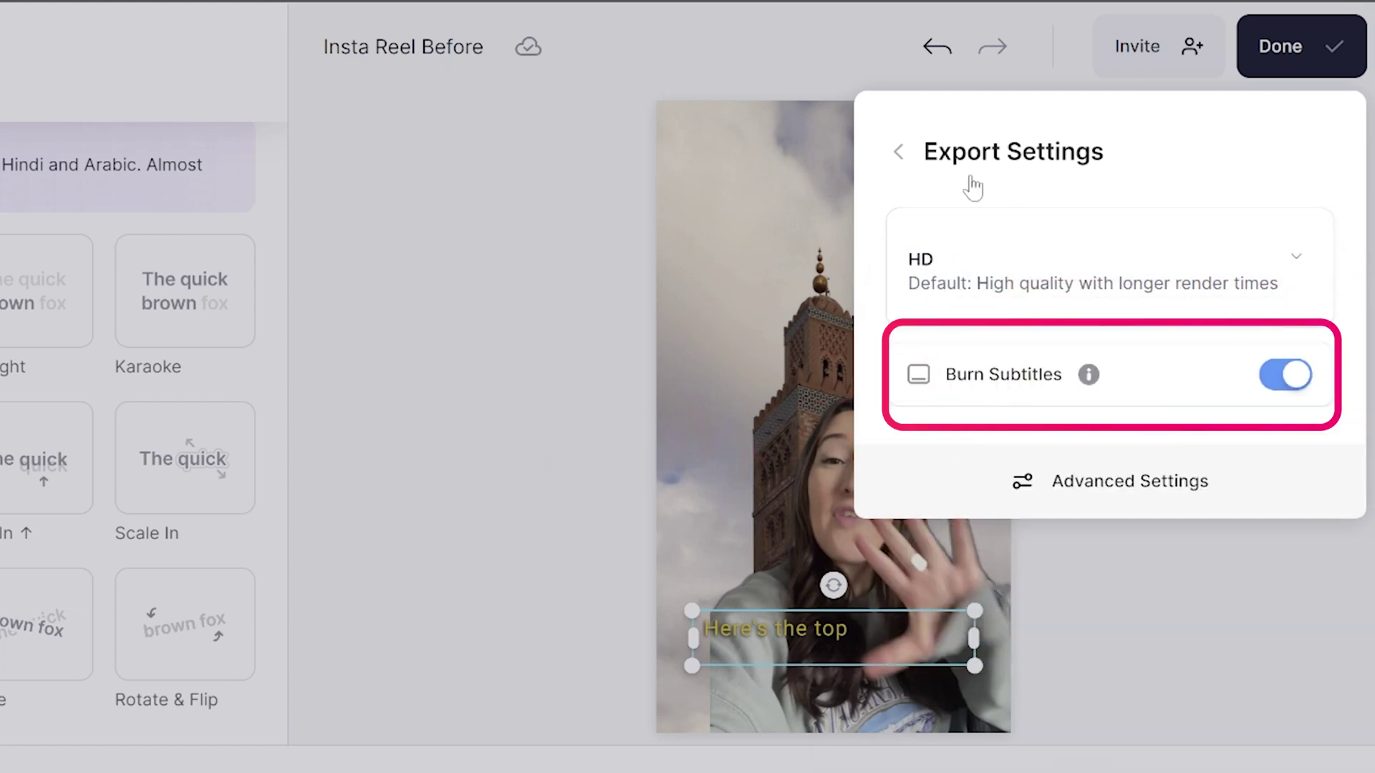
pyautogui.click(899, 152)
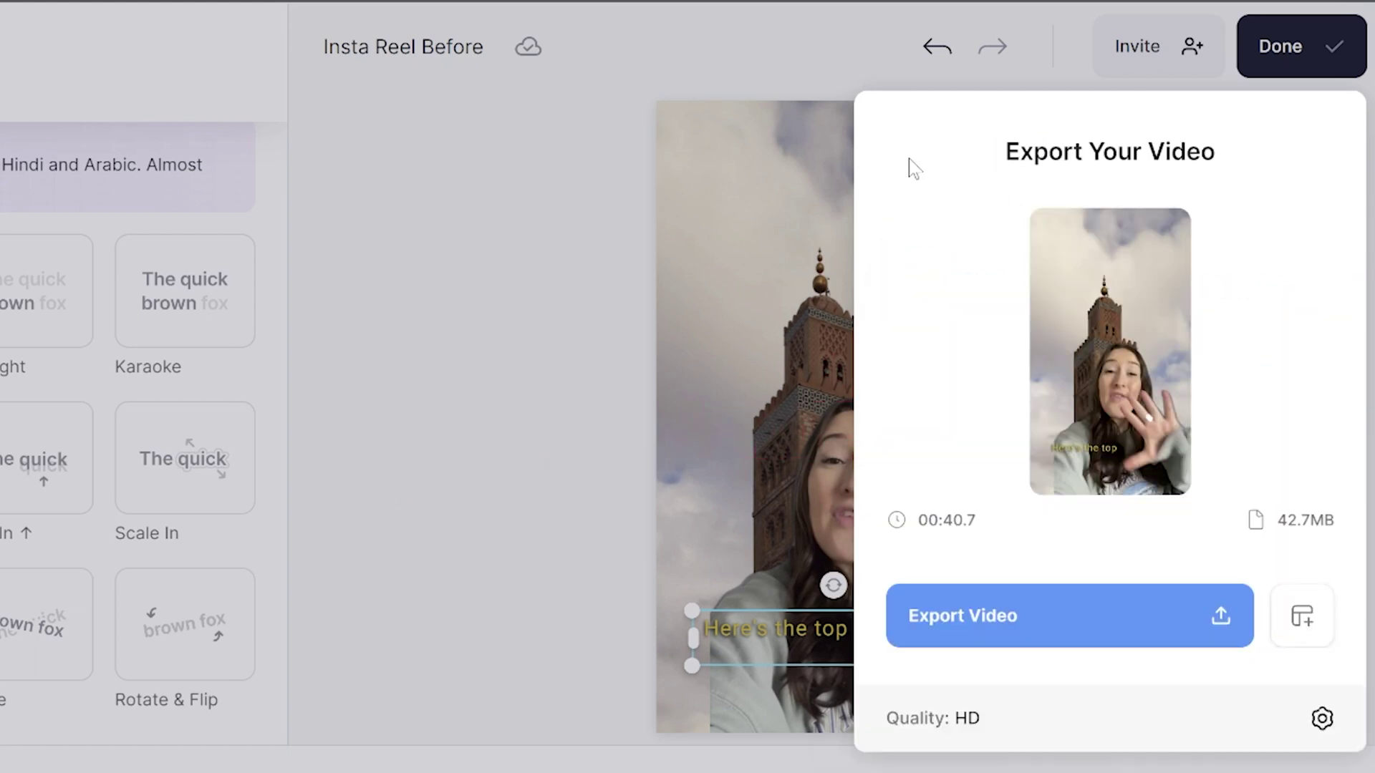